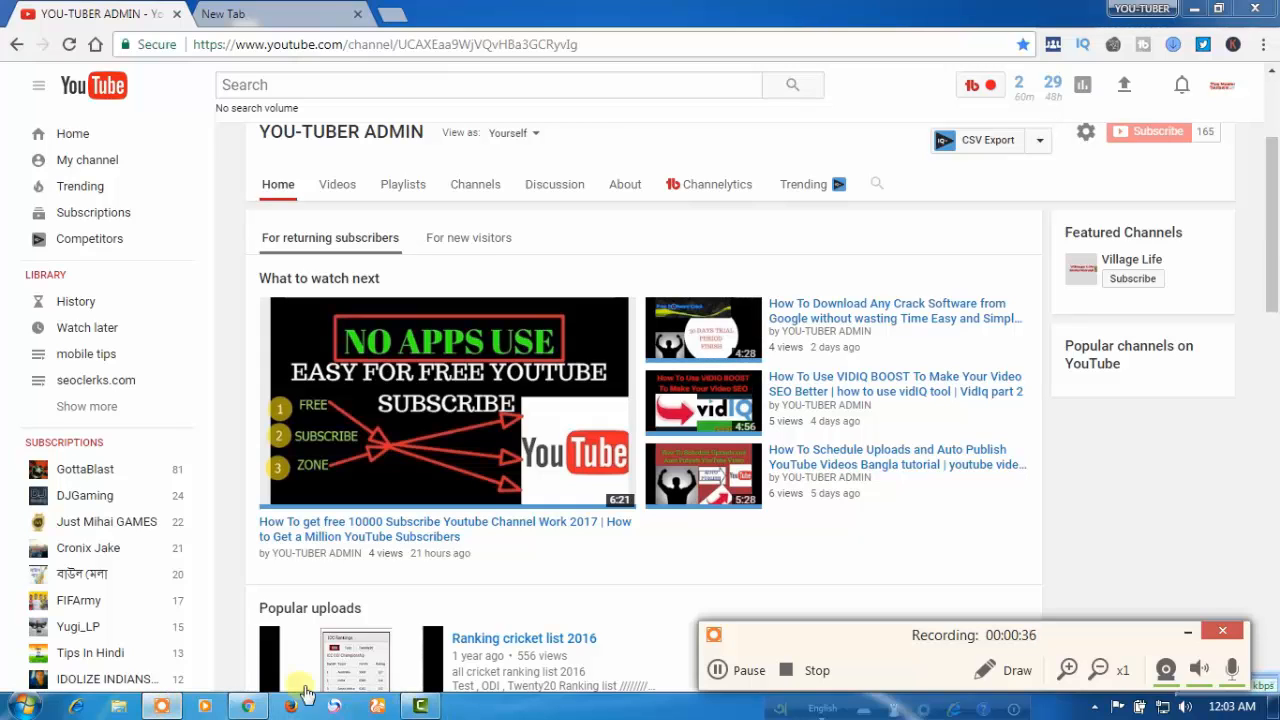
click(1018, 672)
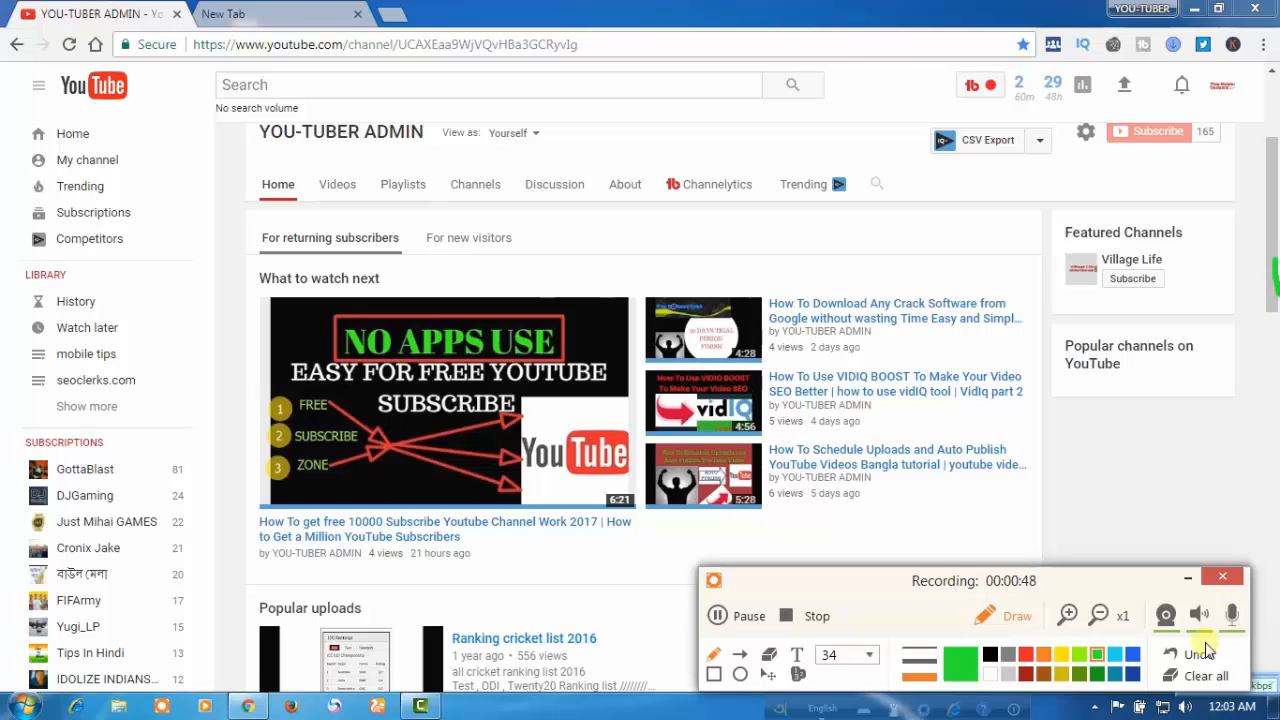
click(1012, 615)
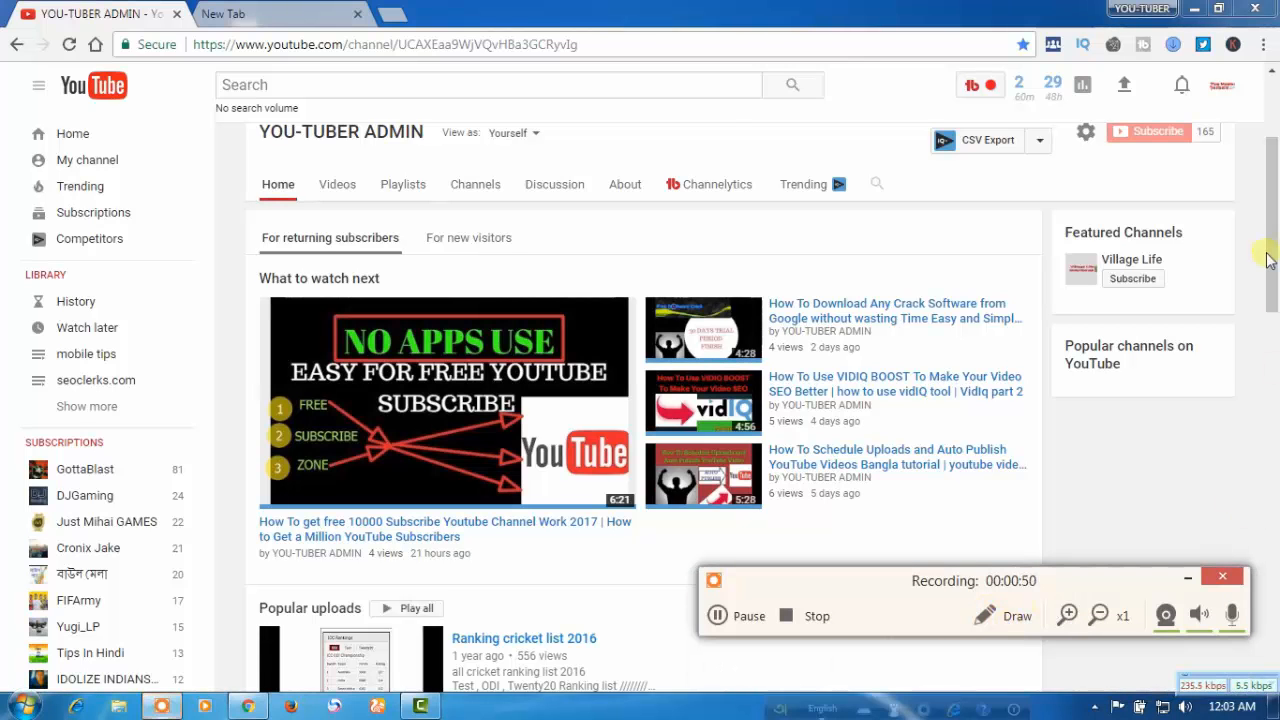
scroll(1275, 240, up, 2)
scroll(1270, 260, down, 1)
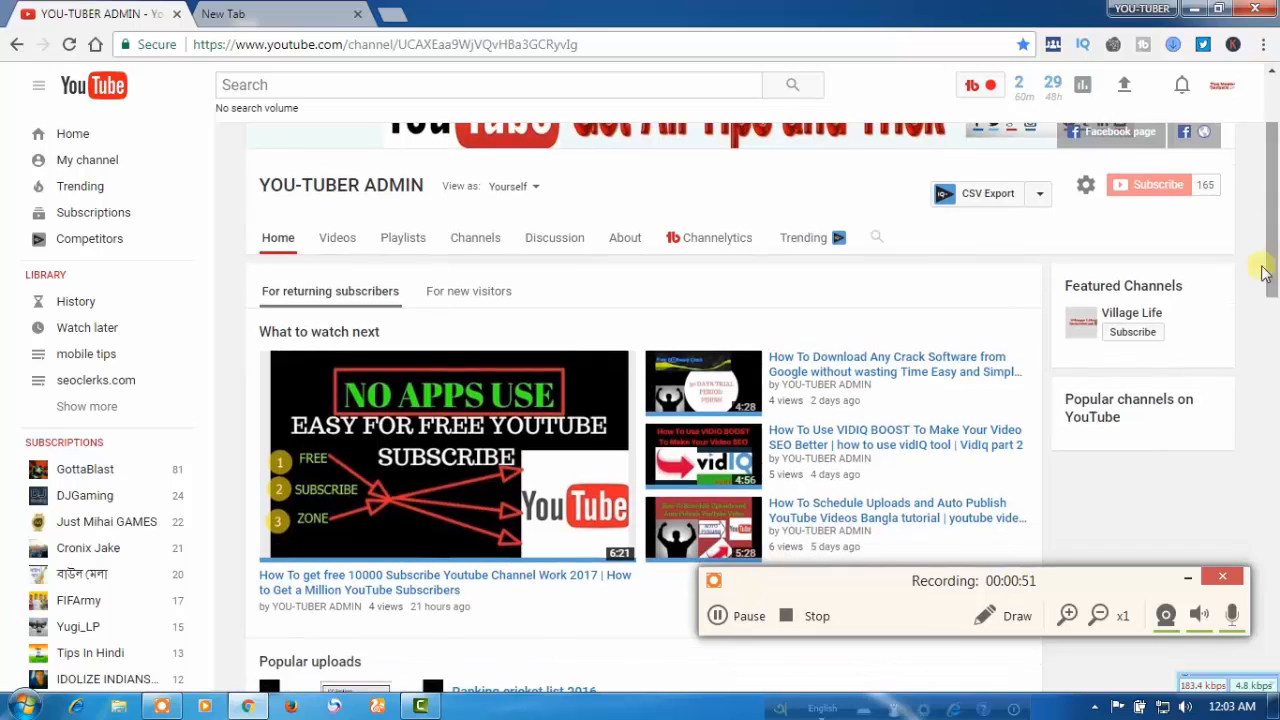
Annotate the channel page with red rectangles around the Subscribe button area and around the notification bell with the account icon
click(1016, 614)
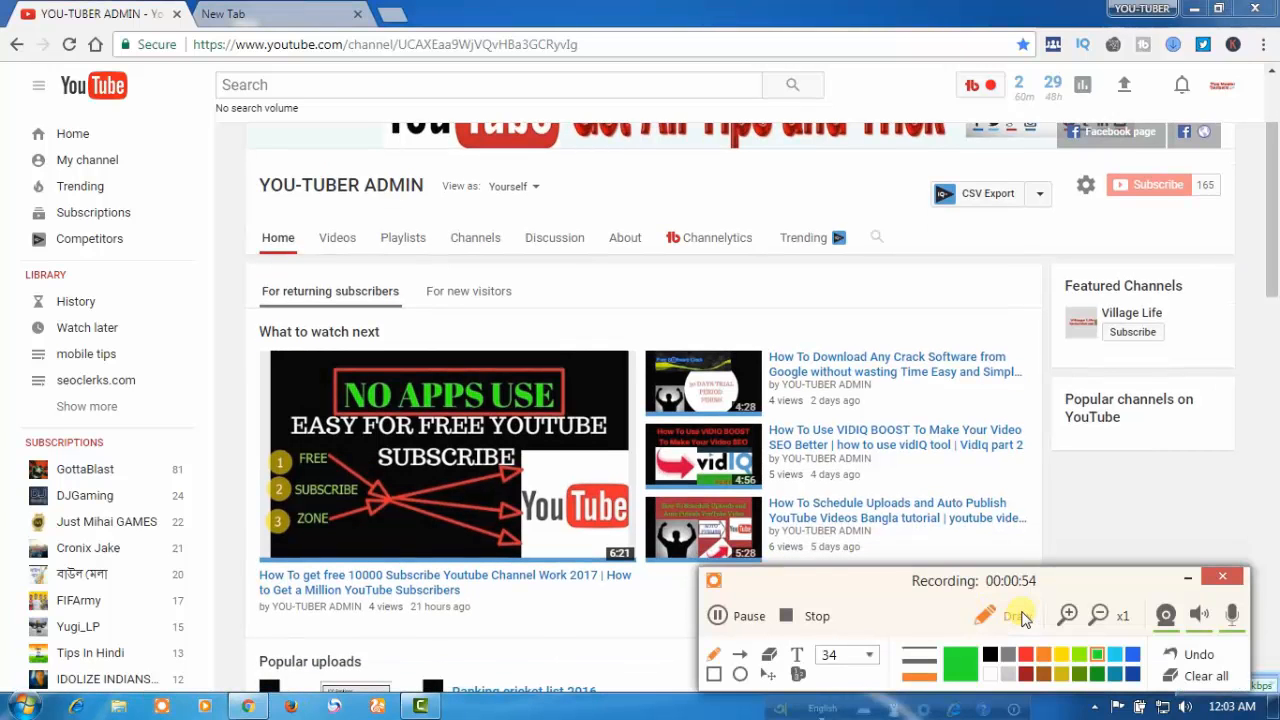
click(1025, 654)
click(713, 674)
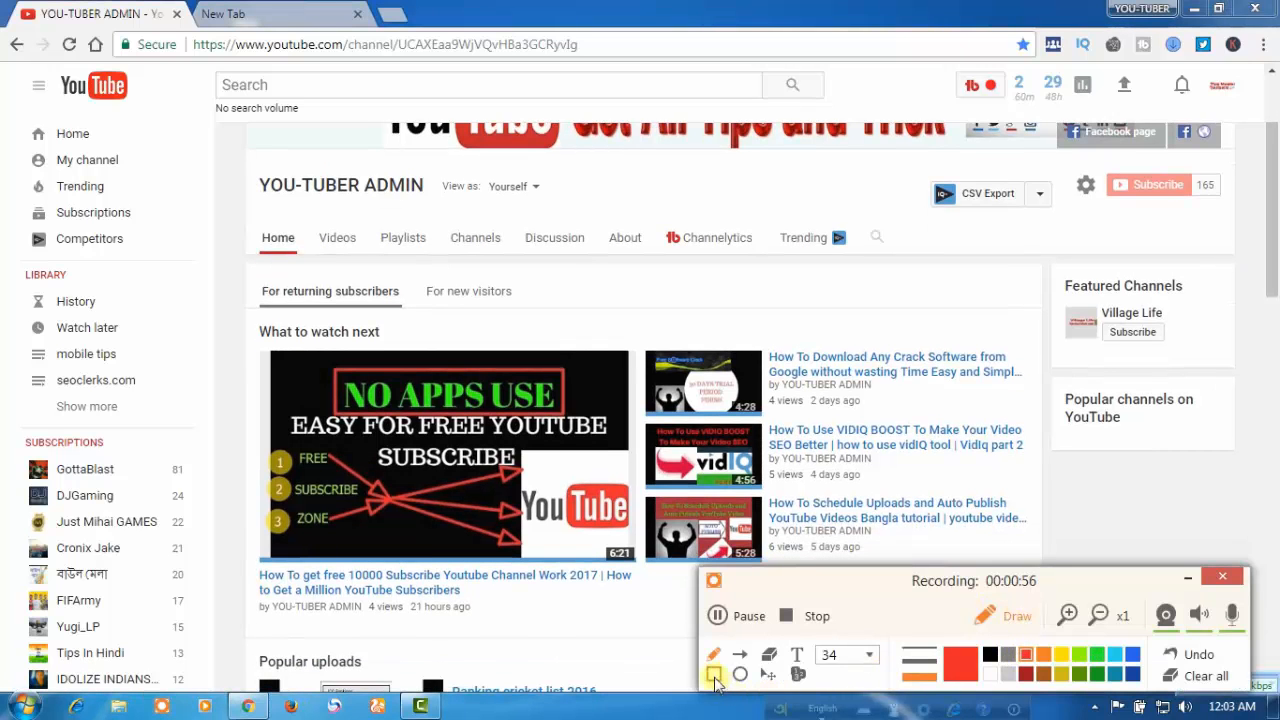
mouse_move(1064, 168)
mouse_down()
mouse_move(1150, 225)
mouse_move(1240, 214)
mouse_up()
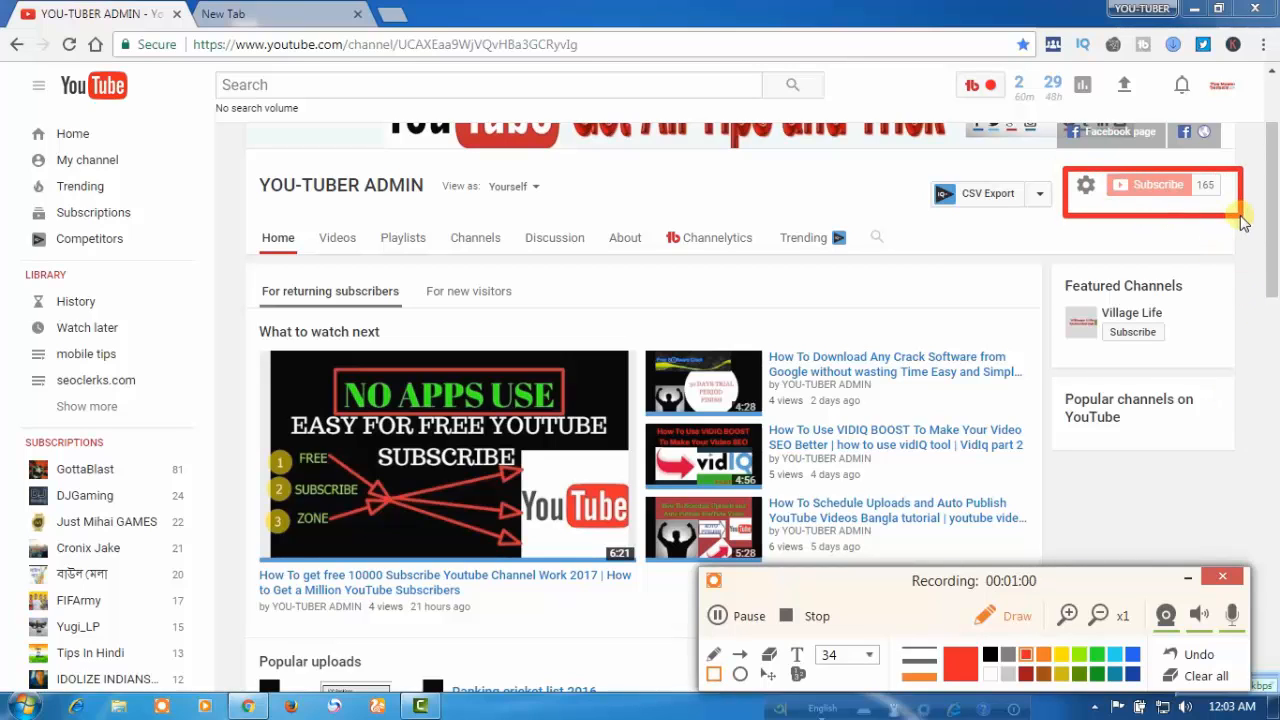
mouse_move(1162, 62)
mouse_down()
mouse_move(1192, 128)
mouse_move(1236, 116)
mouse_up()
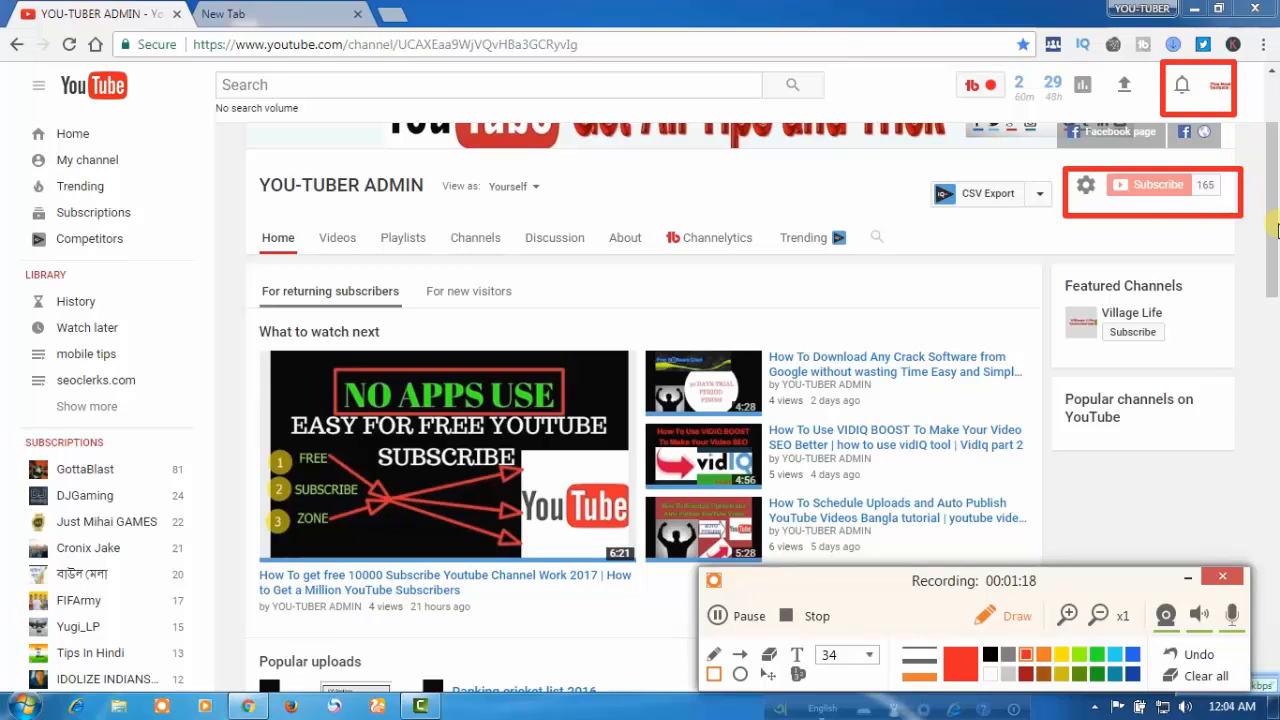
Undo both rectangles on the channel page, leave drawing mode and move the recorder toolbar lower on the screen
click(1205, 654)
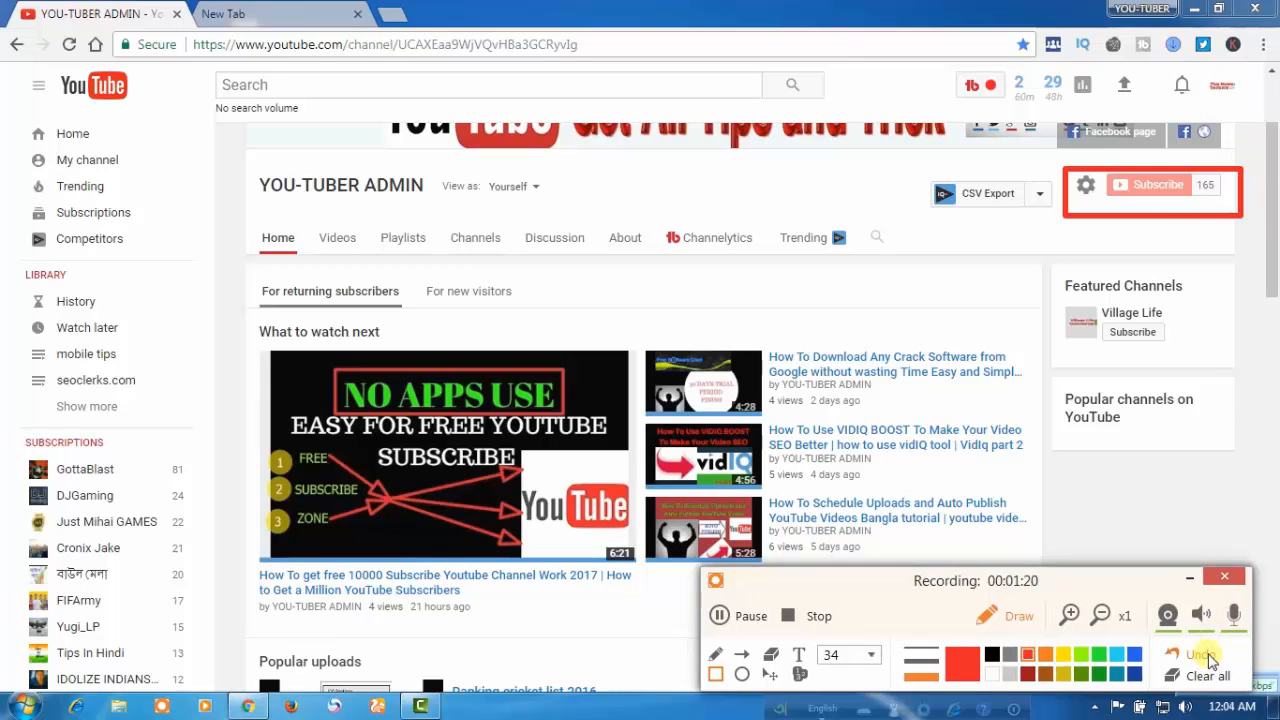
click(1205, 655)
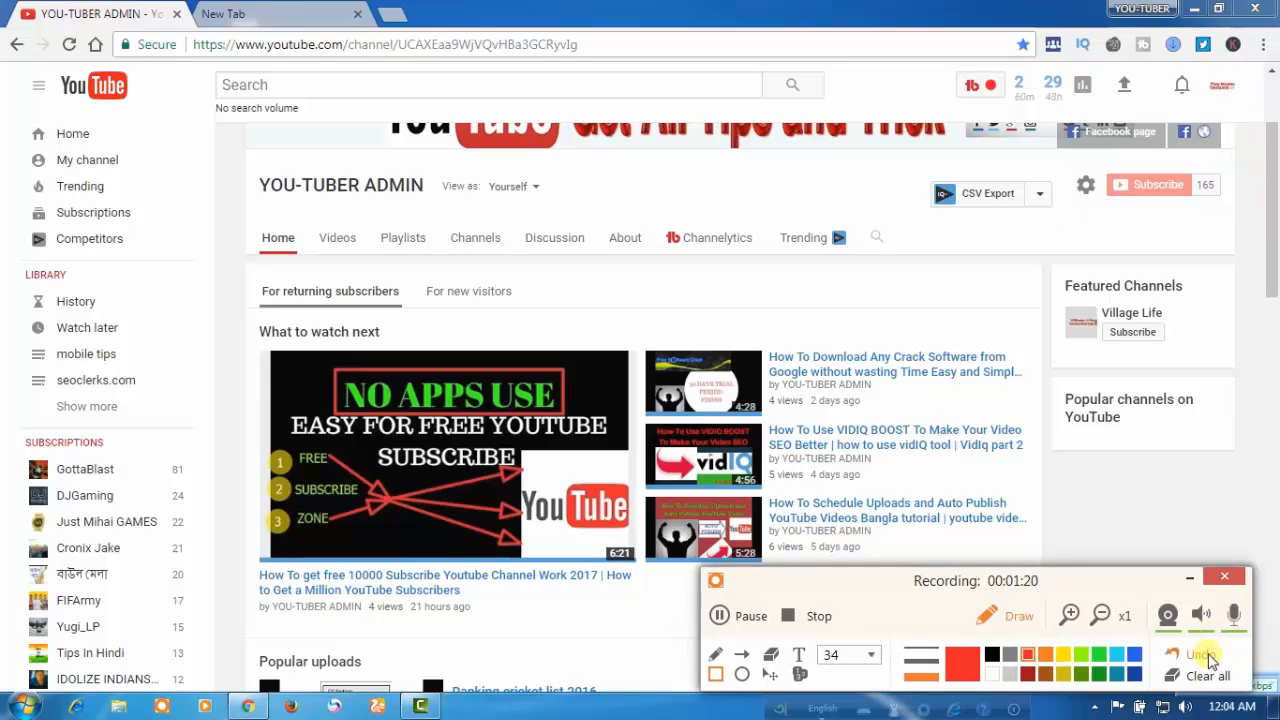
click(988, 614)
drag(1096, 624, 1098, 635)
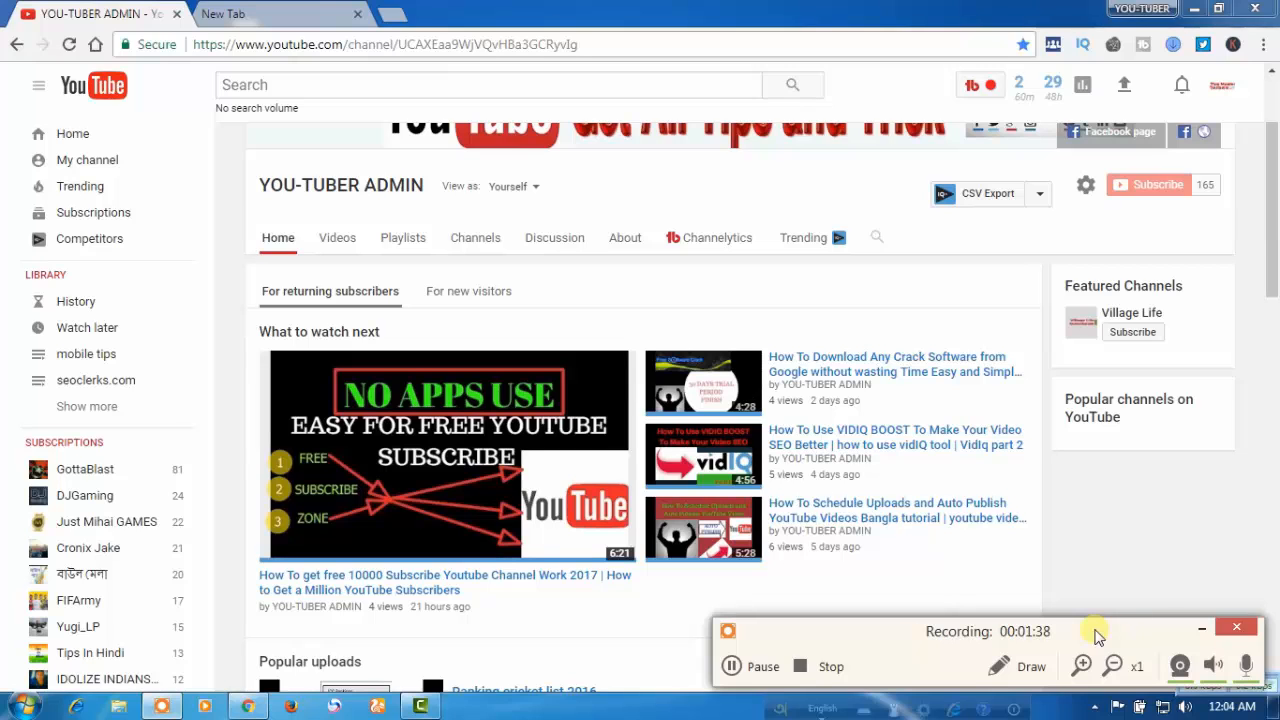
Switch to the New Tab page, briefly outline the Apps shortcut with a red rectangle and undo the outline
click(330, 14)
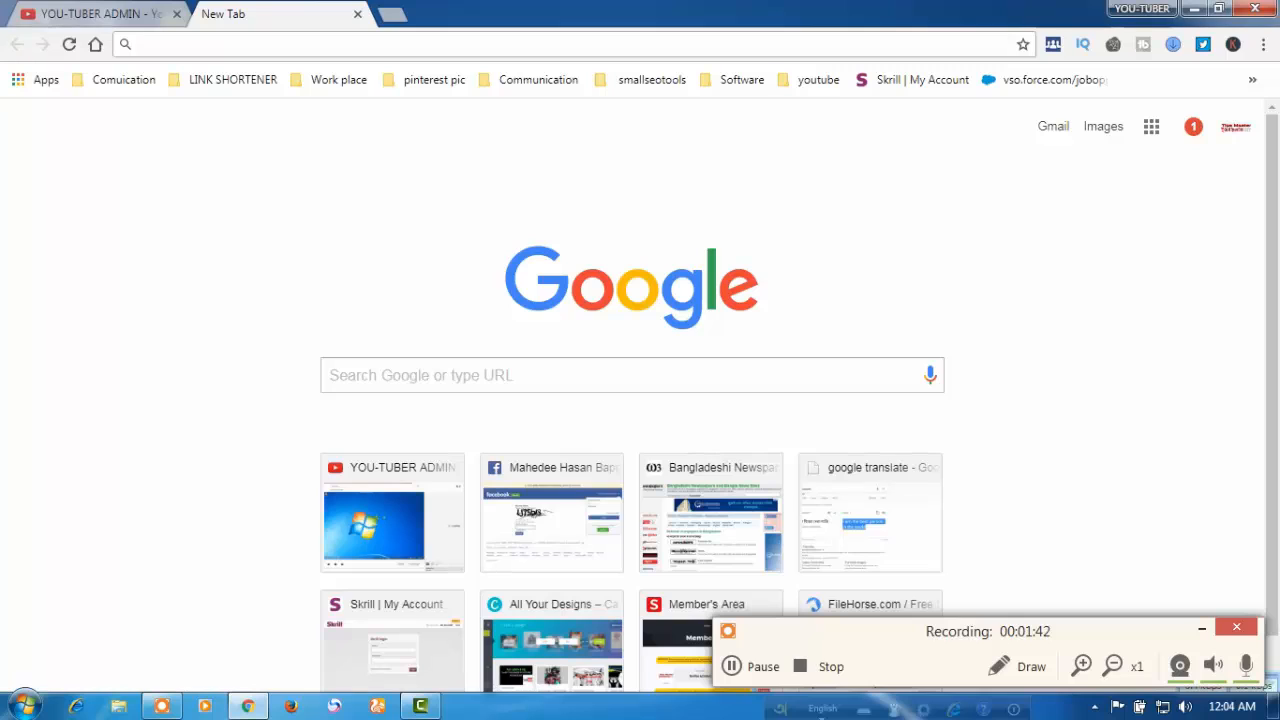
click(1038, 668)
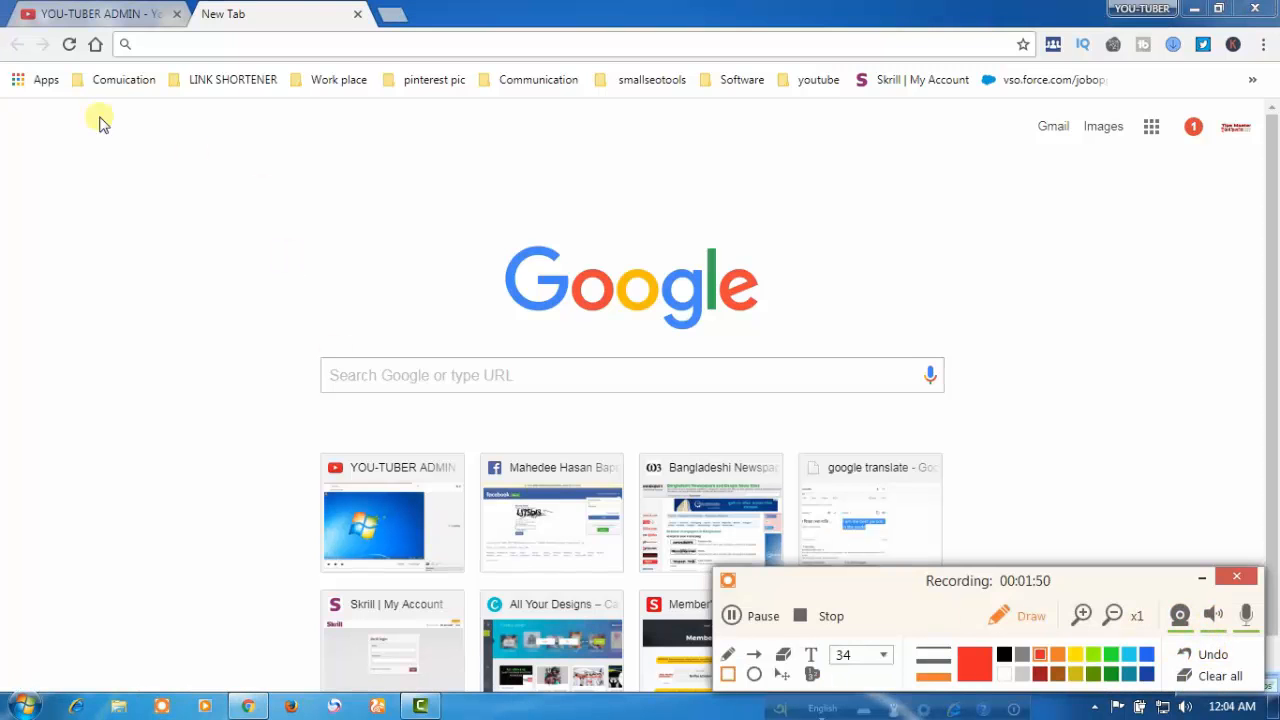
mouse_move(2, 52)
mouse_down()
mouse_move(104, 132)
mouse_move(86, 124)
mouse_up()
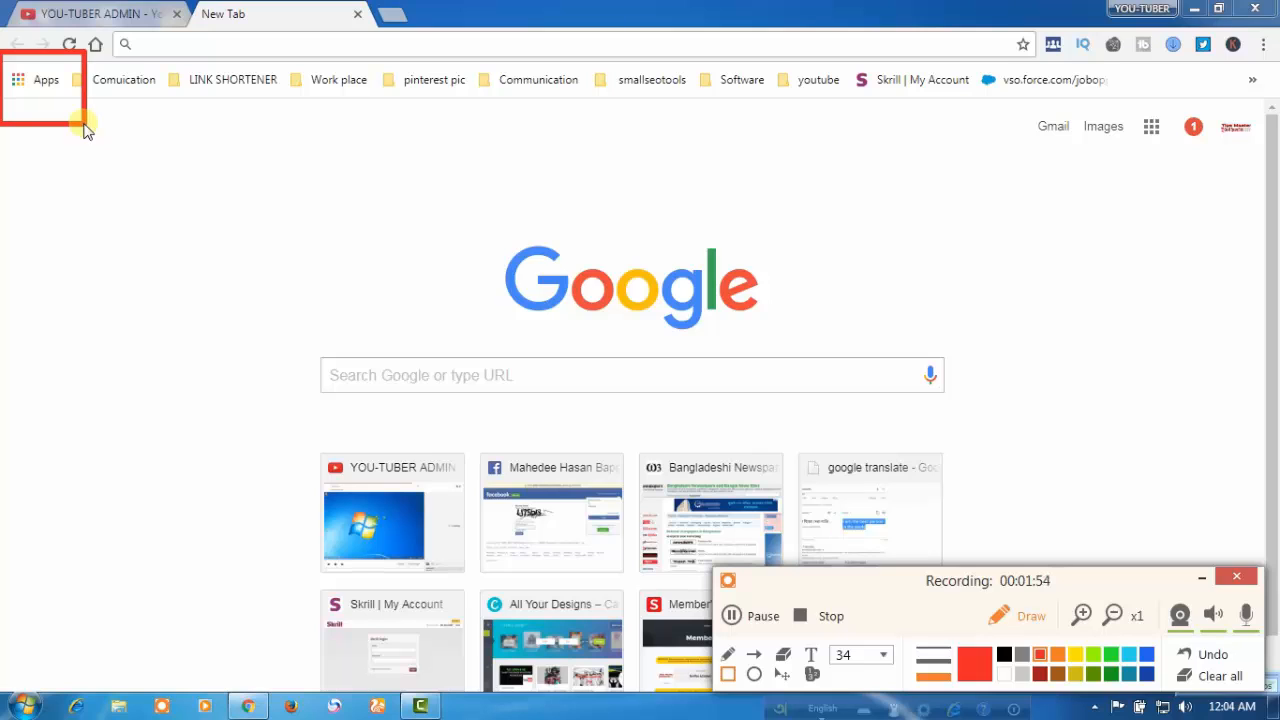
click(1200, 655)
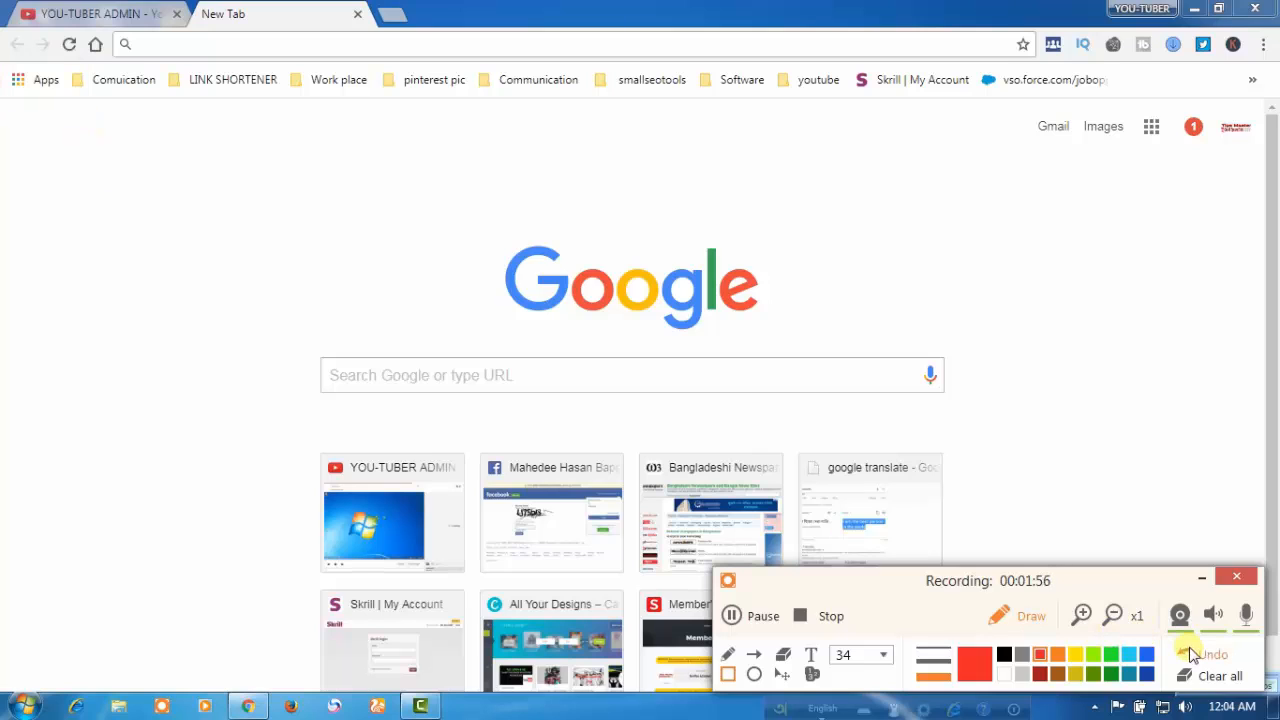
click(1033, 617)
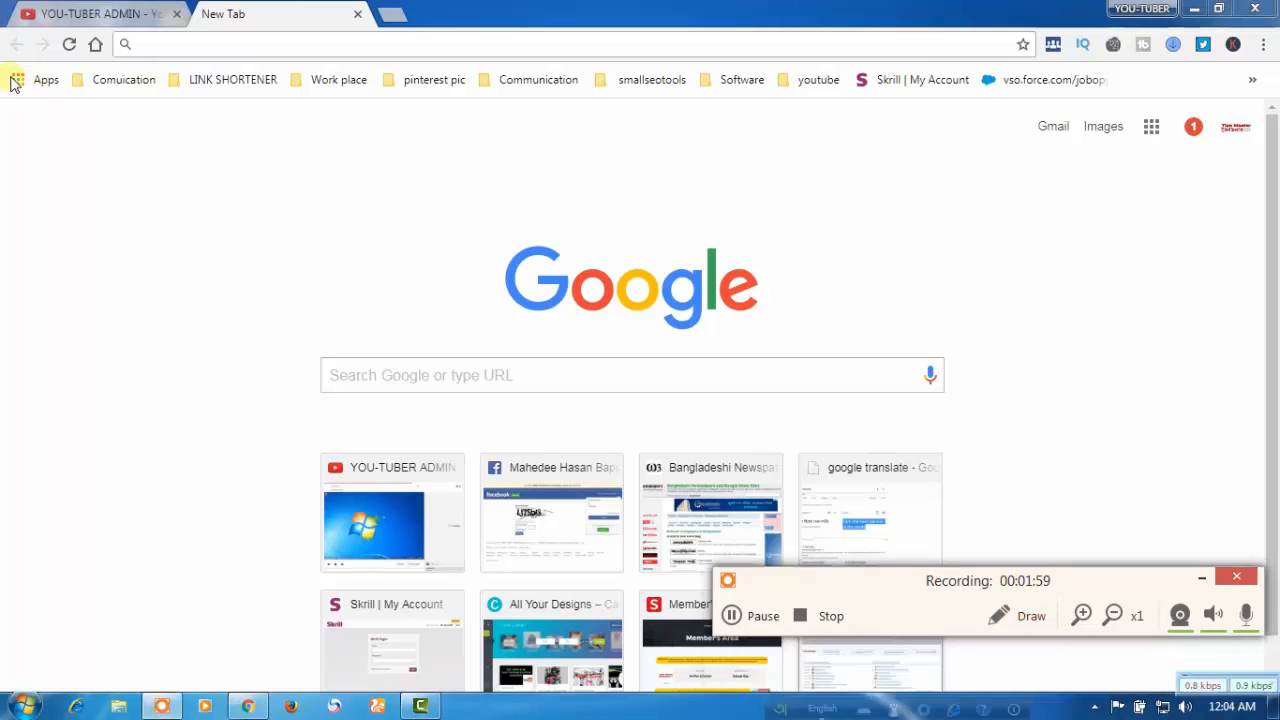
Open the Chrome apps page and outline the Web Store icon with a red rectangle
click(35, 80)
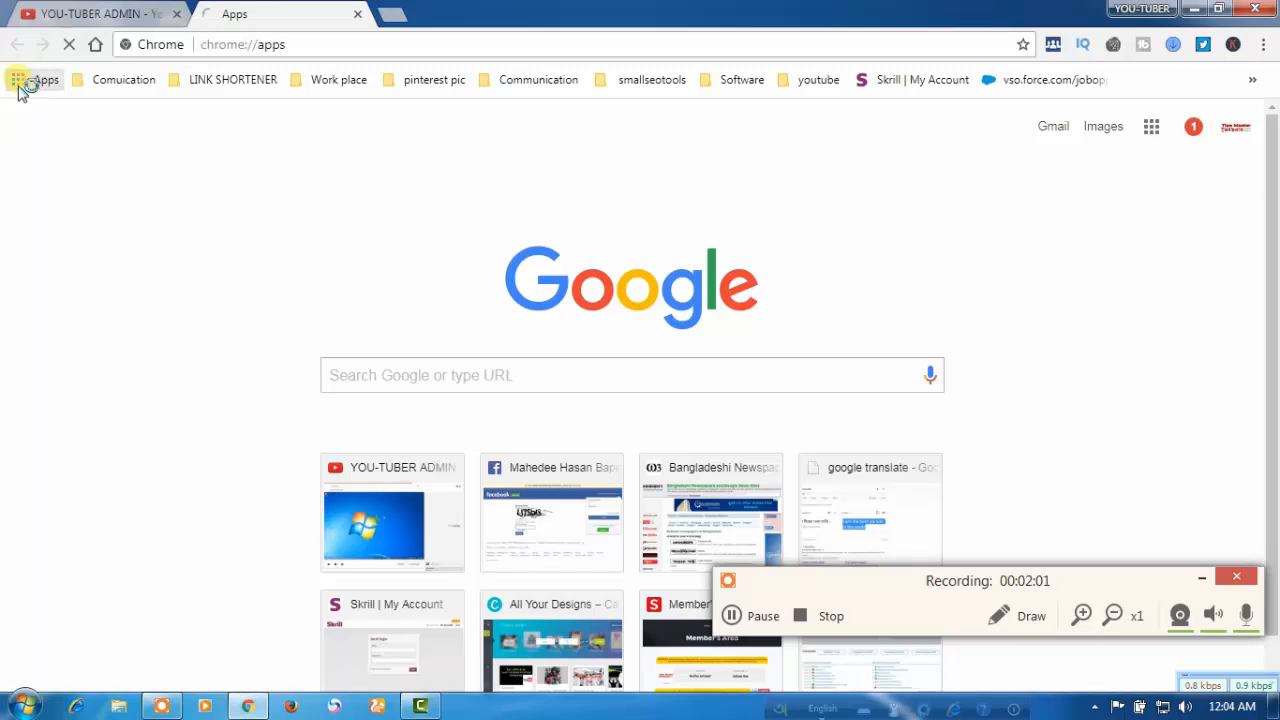
drag(851, 594, 880, 652)
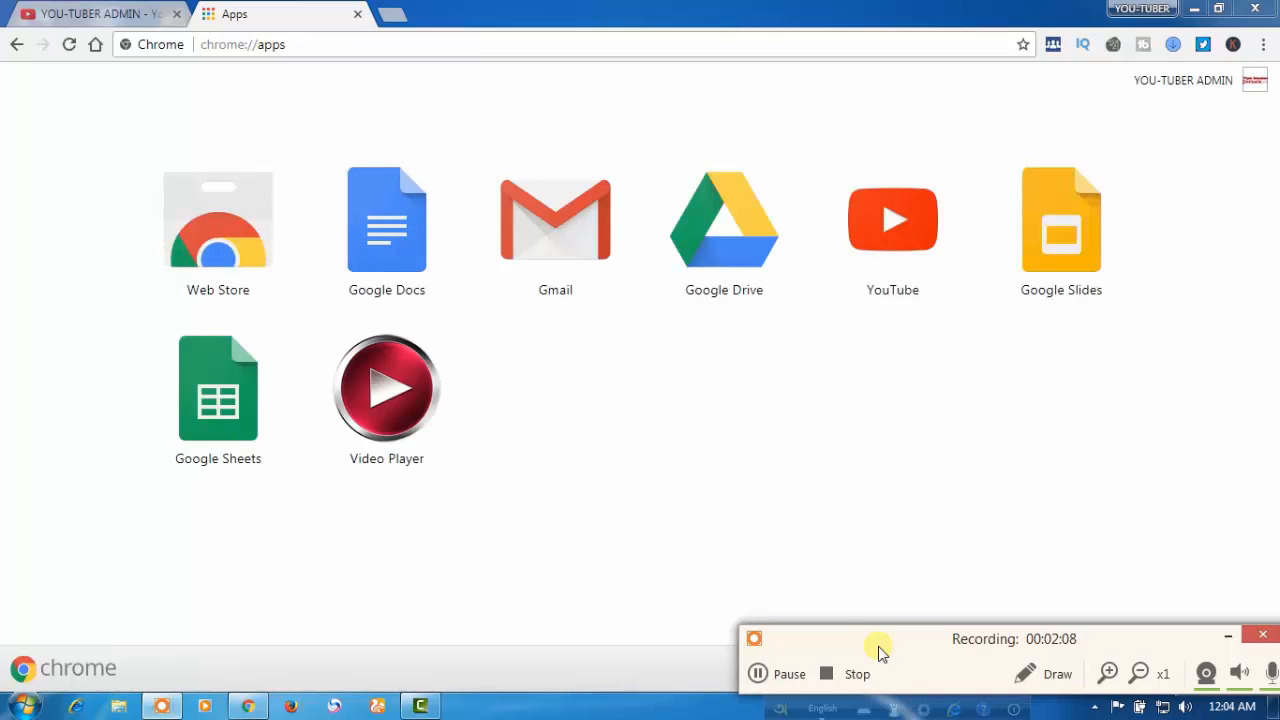
click(1037, 674)
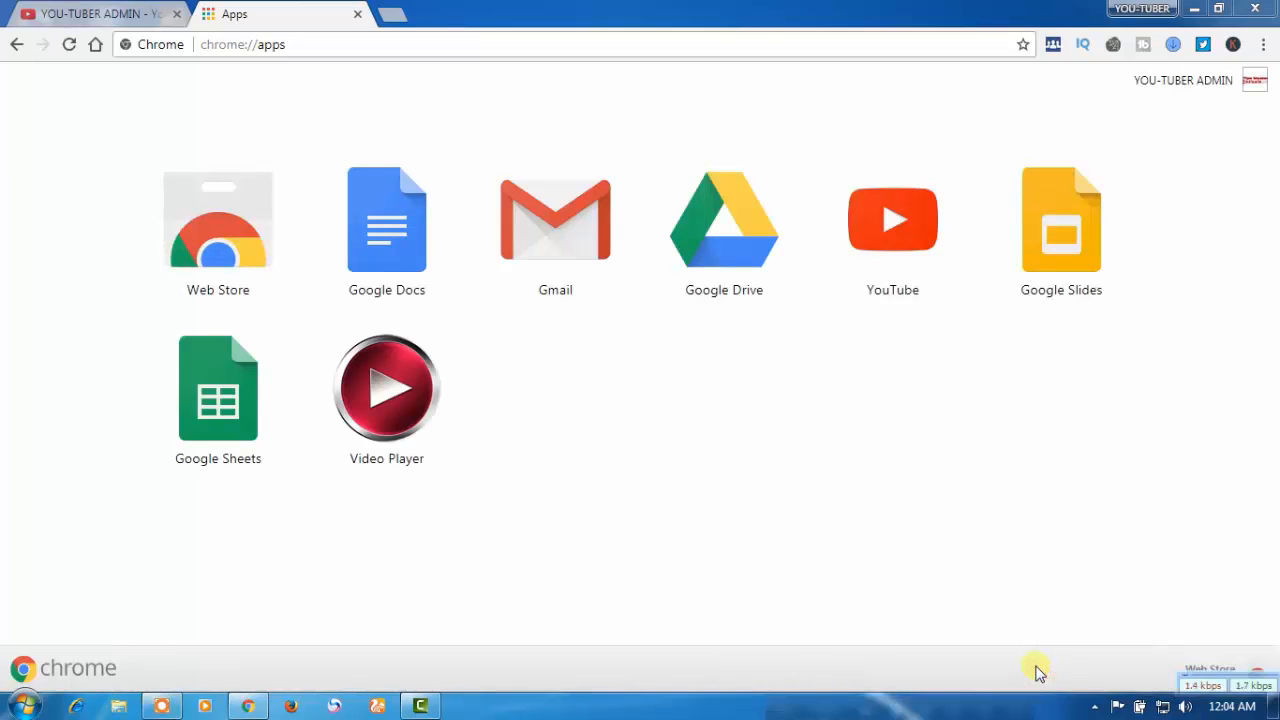
mouse_move(116, 122)
mouse_down()
mouse_move(294, 292)
mouse_move(300, 333)
mouse_up()
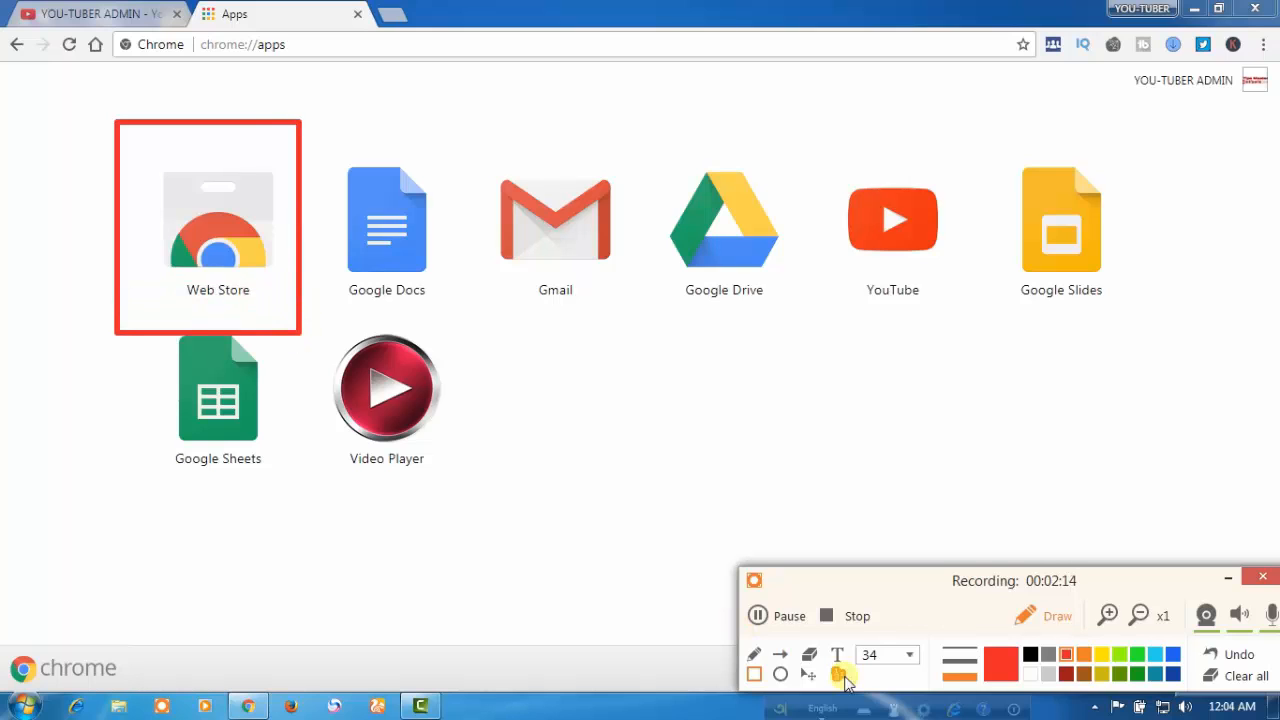
click(1070, 620)
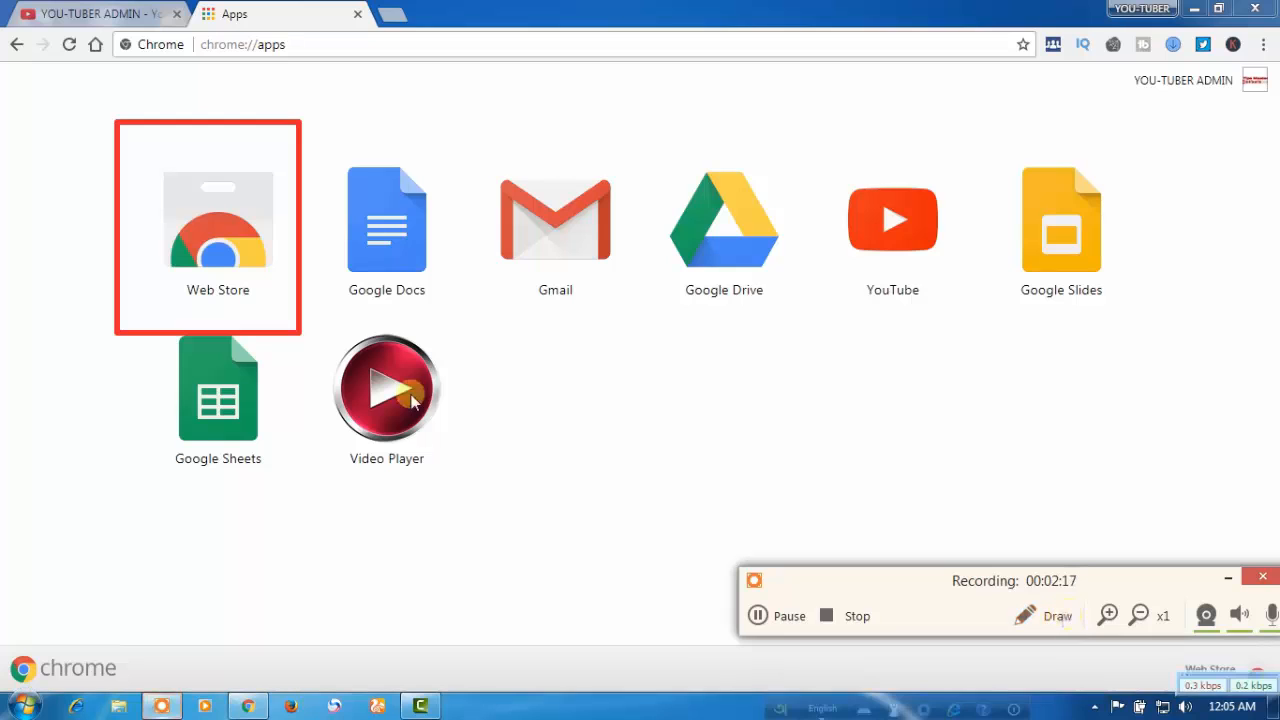
Open the Chrome Web Store and undo the red rectangle left on the screen
click(236, 260)
click(1050, 616)
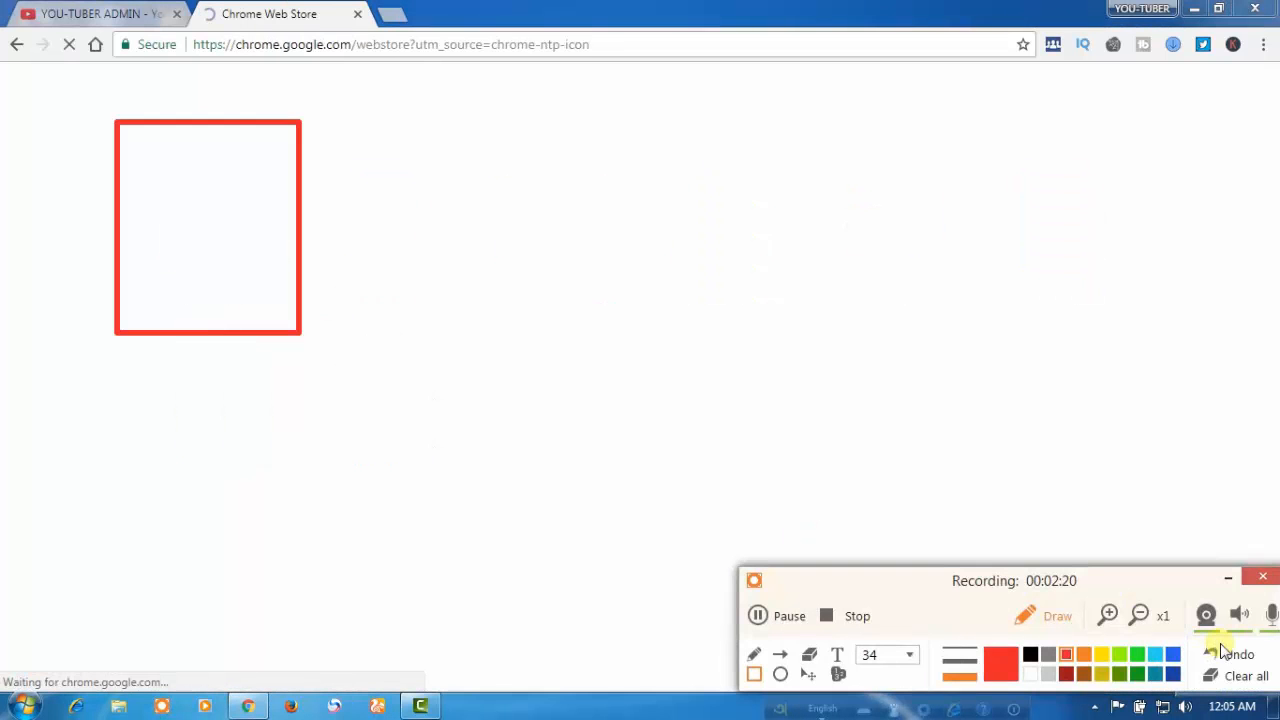
click(1224, 652)
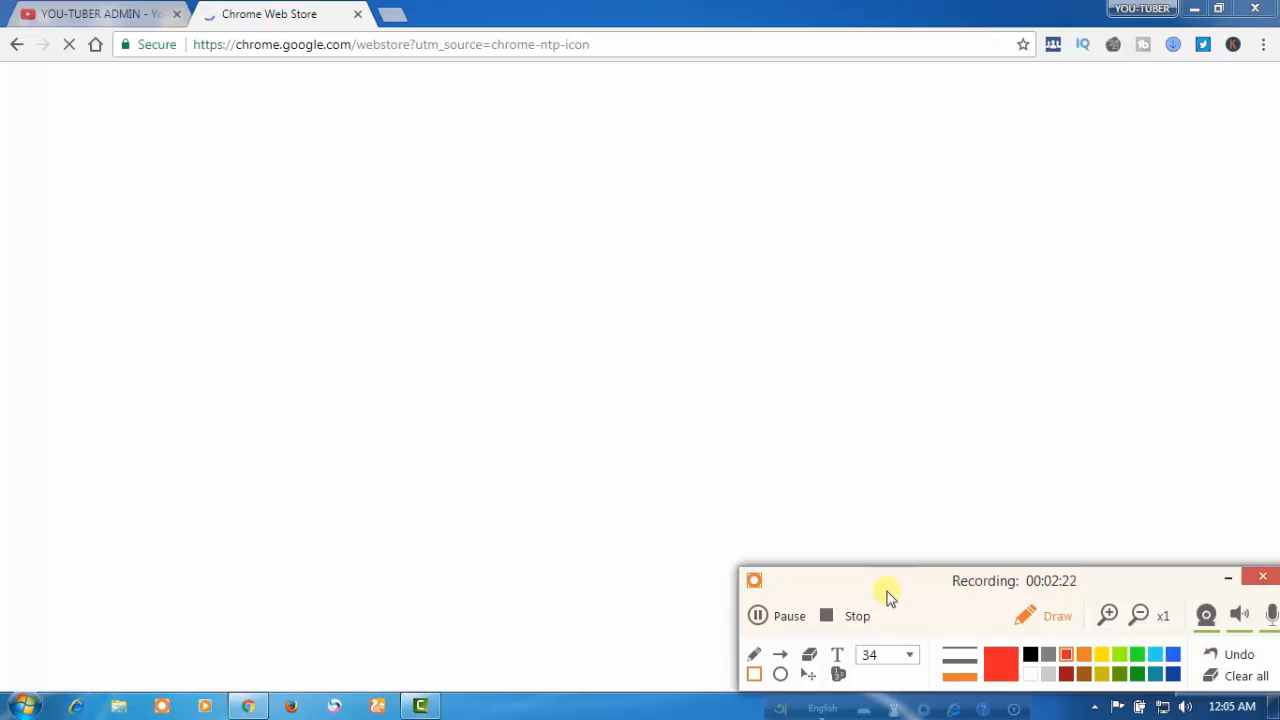
click(757, 614)
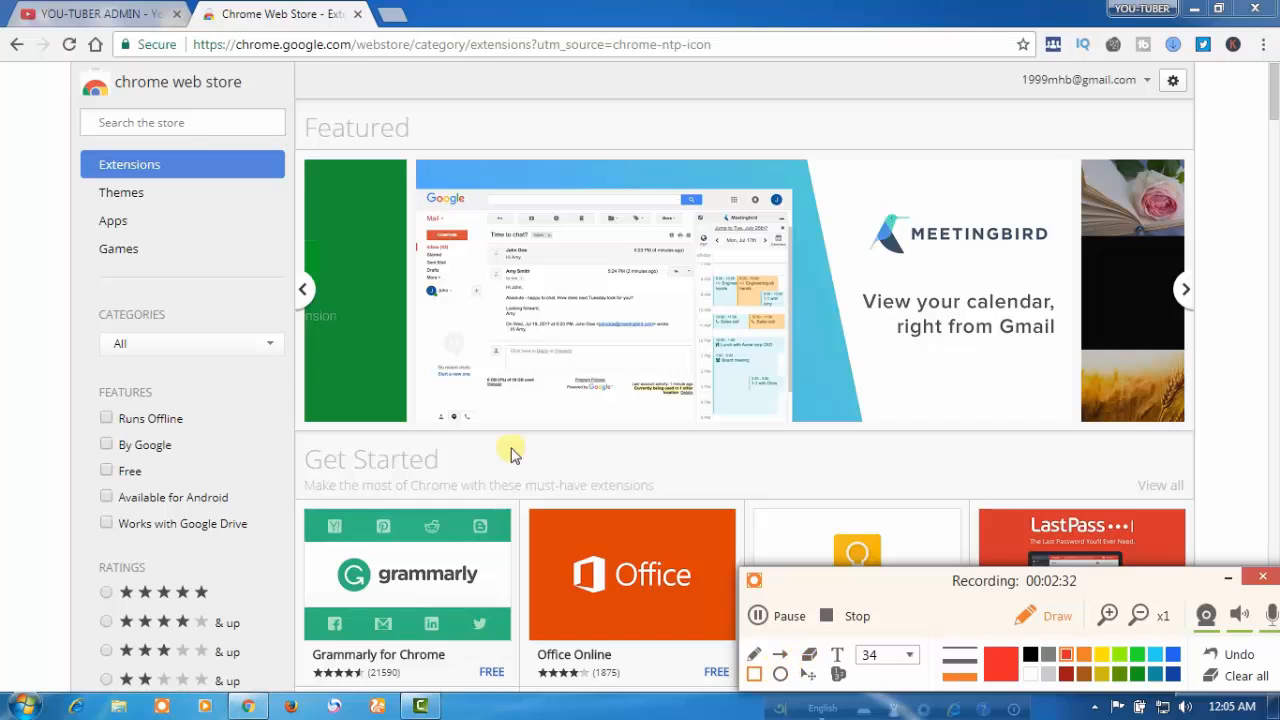
Outline the store's search box with a red rectangle, undo the outline and leave drawing mode
mouse_move(58, 98)
mouse_down()
mouse_move(143, 143)
mouse_move(288, 152)
mouse_up()
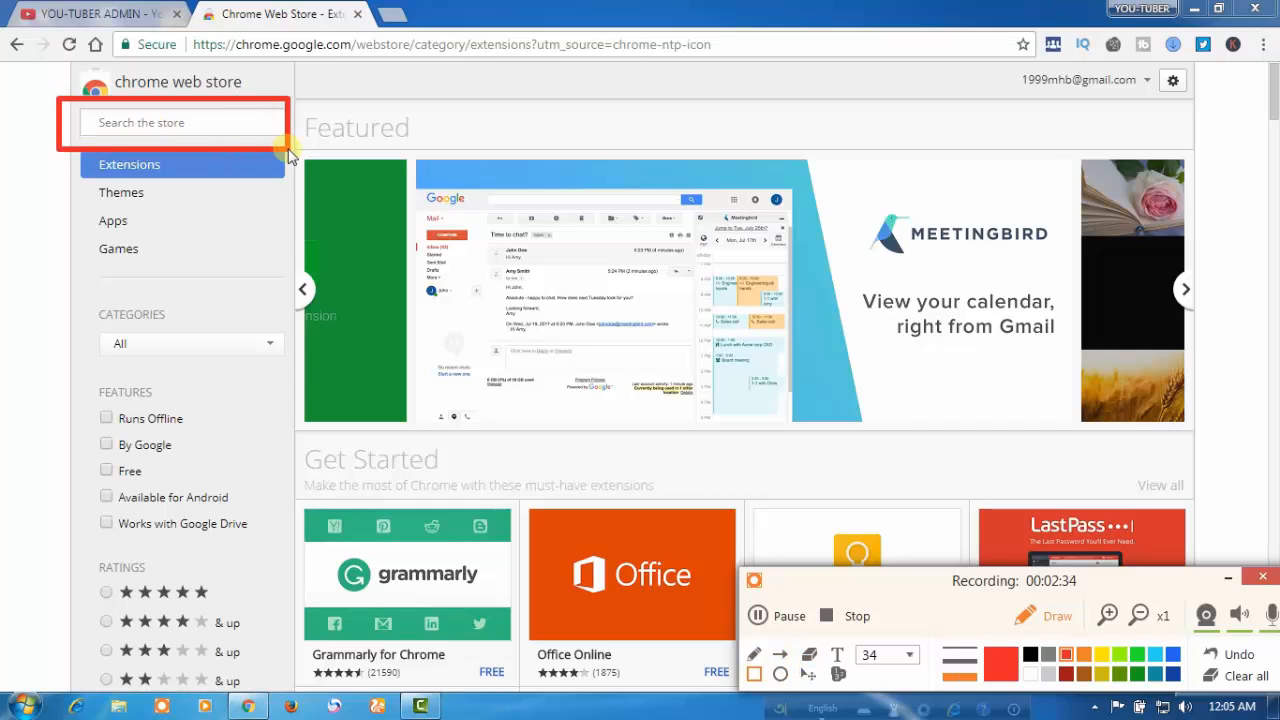
click(1226, 656)
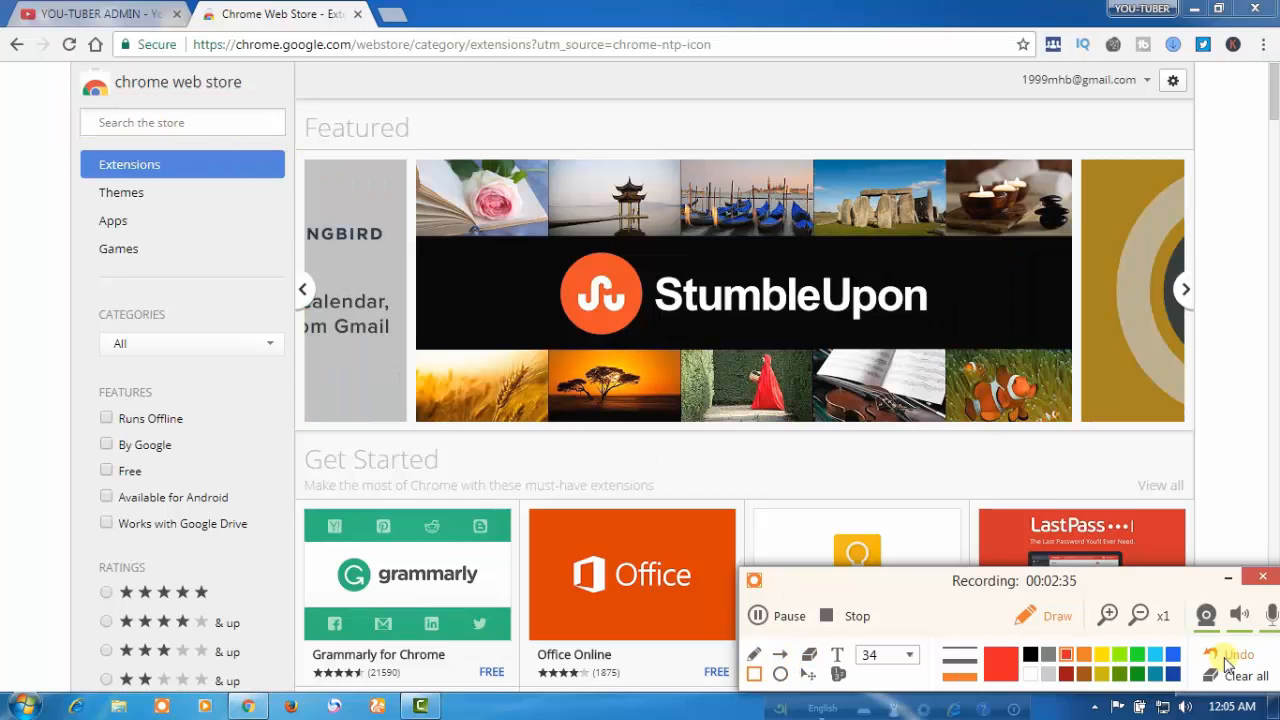
click(1045, 616)
Search the Chrome Web Store for "VidIq"
click(177, 128)
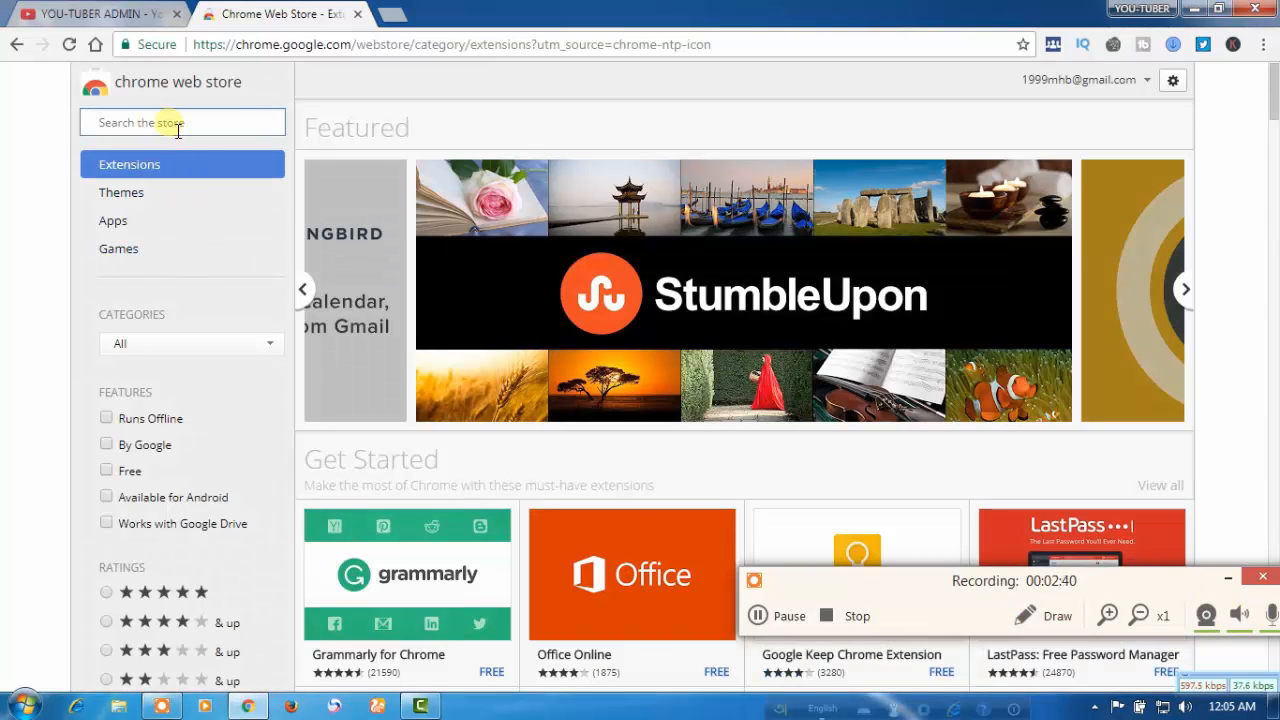
text(vidIq)
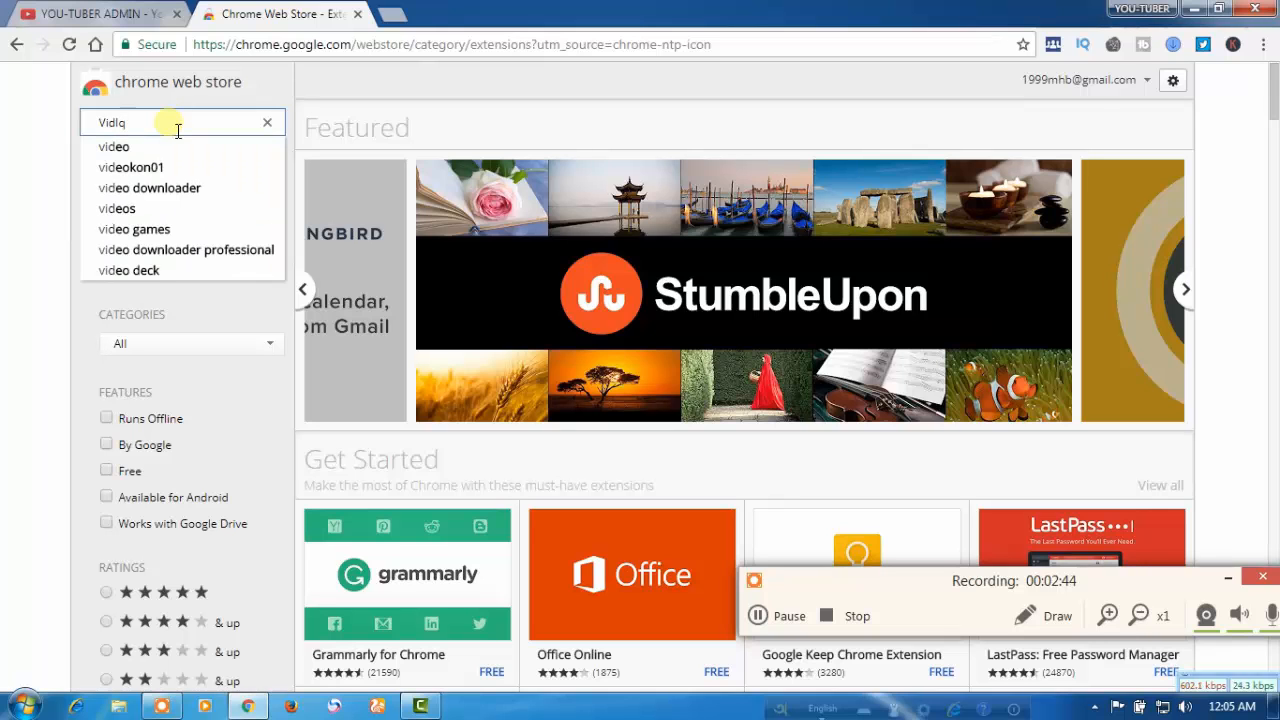
key(Return)
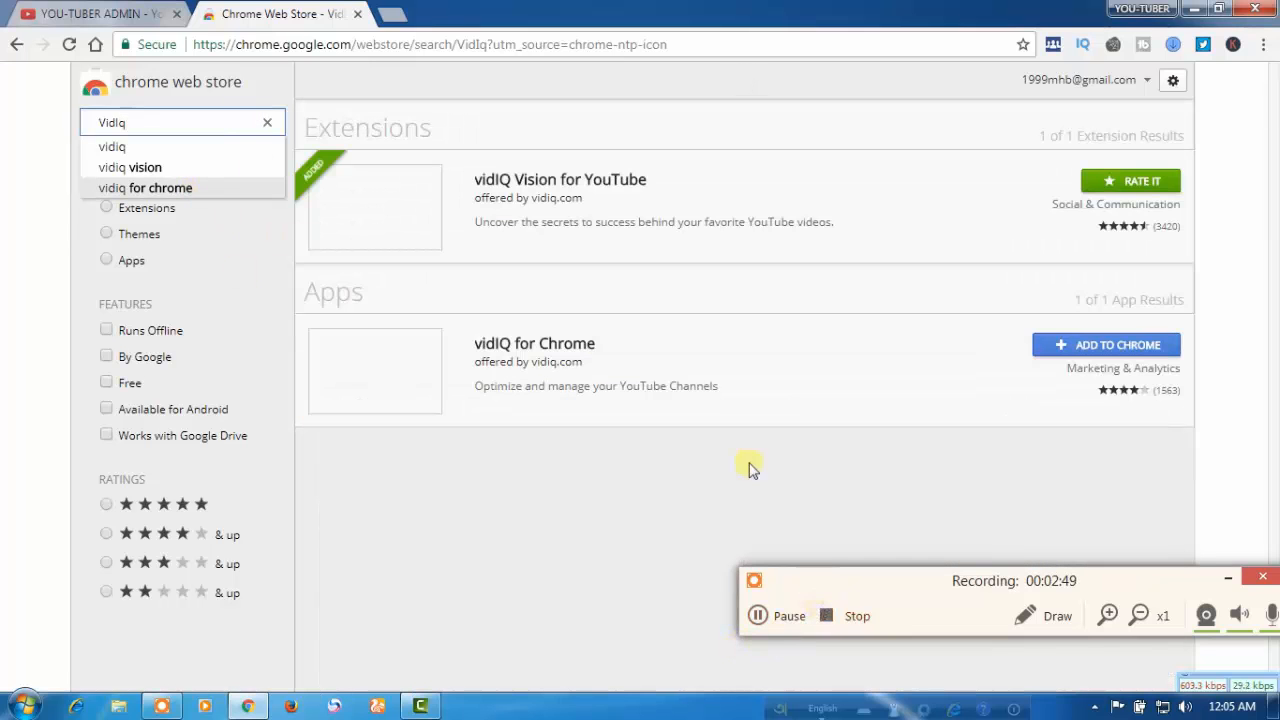
Outline the vidIQ Vision for YouTube and vidIQ for Chrome results with separate red rectangles, keeping the recorder toolbar clear of them
drag(810, 582, 844, 645)
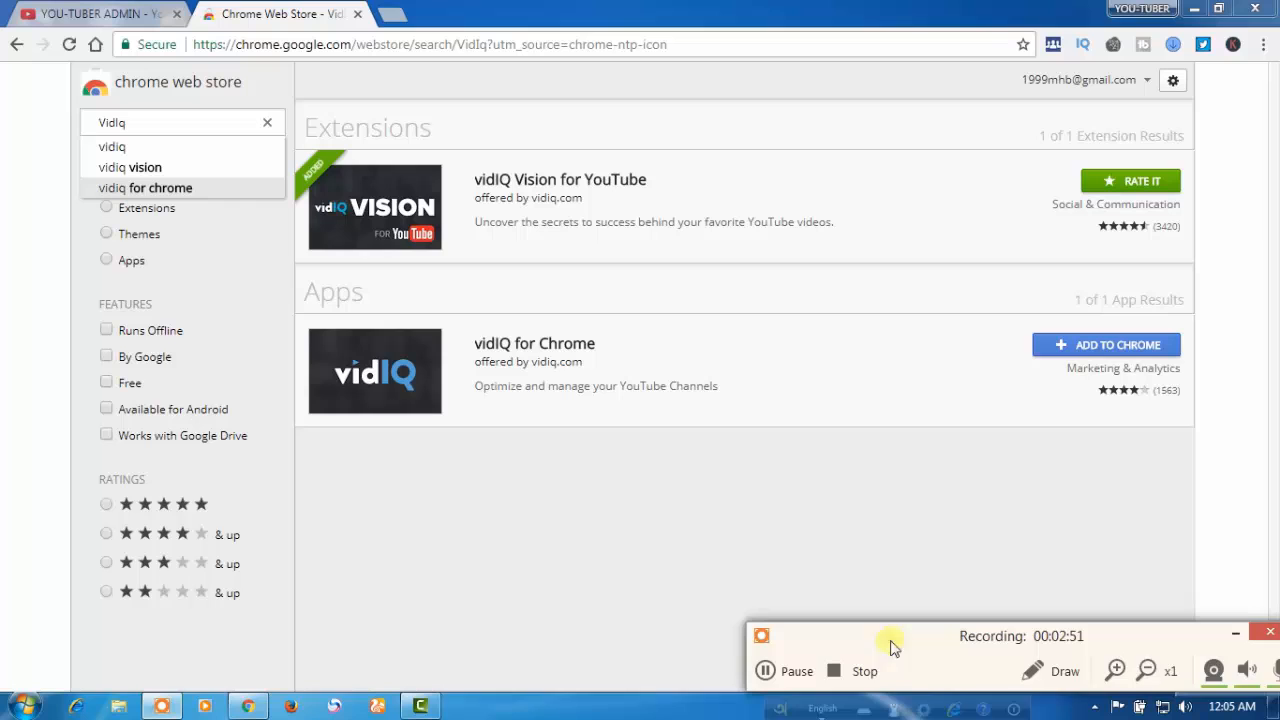
click(1045, 673)
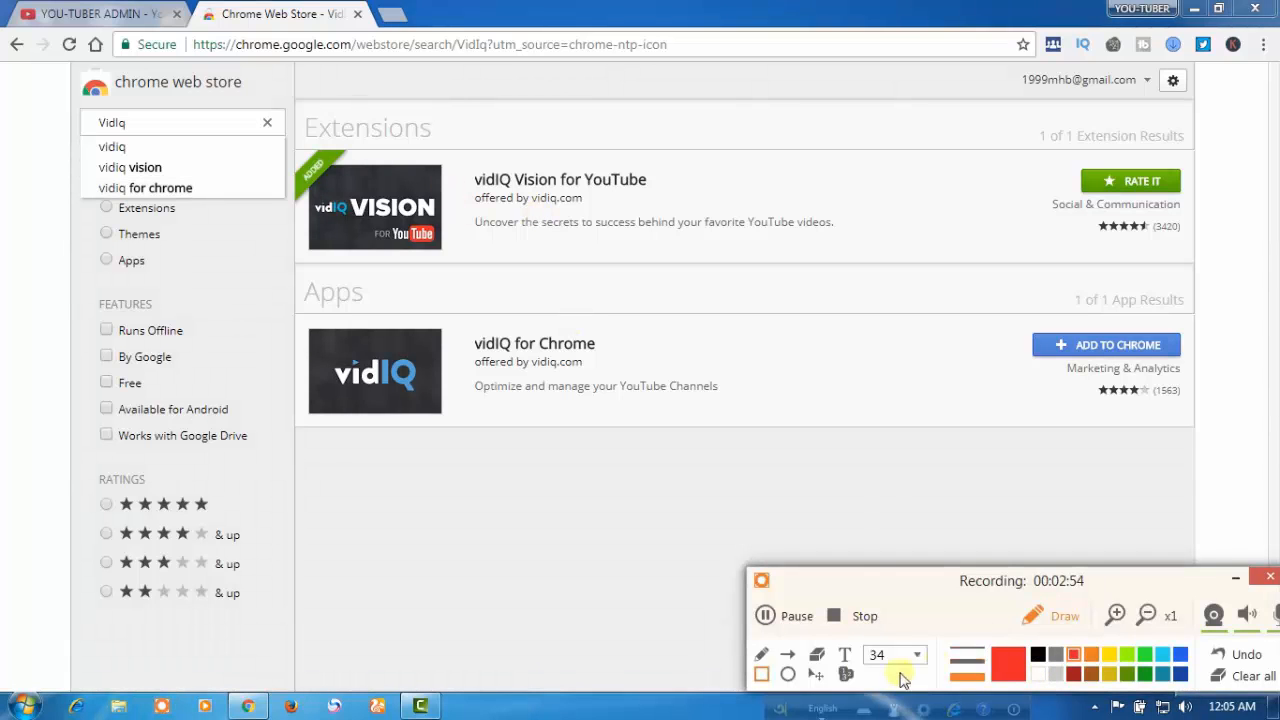
mouse_move(297, 148)
mouse_down()
mouse_move(464, 259)
mouse_move(1100, 276)
mouse_move(1027, 276)
mouse_up()
mouse_move(291, 295)
mouse_down()
mouse_move(982, 463)
mouse_move(1034, 460)
mouse_up()
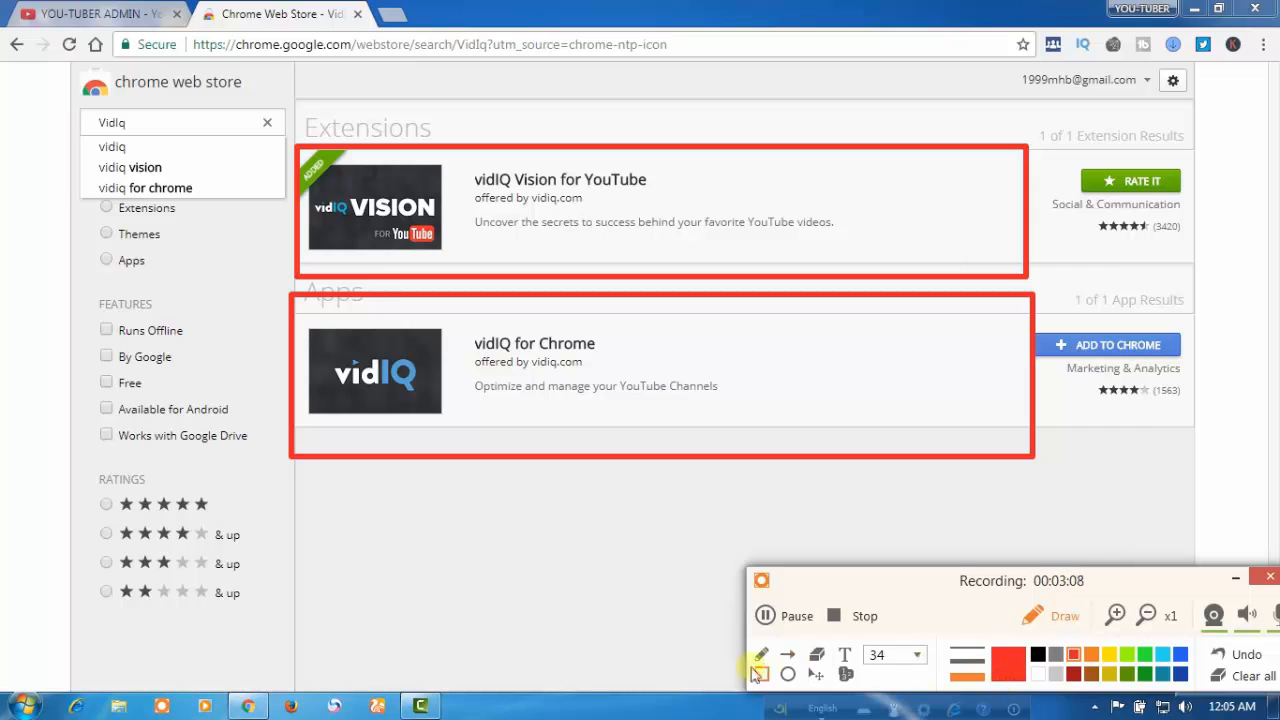
Add red rectangles around the vidIQ Vision title, its Rate It area and the Add to Chrome area, and undo these three
mouse_move(300, 166)
mouse_down()
mouse_move(510, 254)
mouse_move(698, 258)
mouse_up()
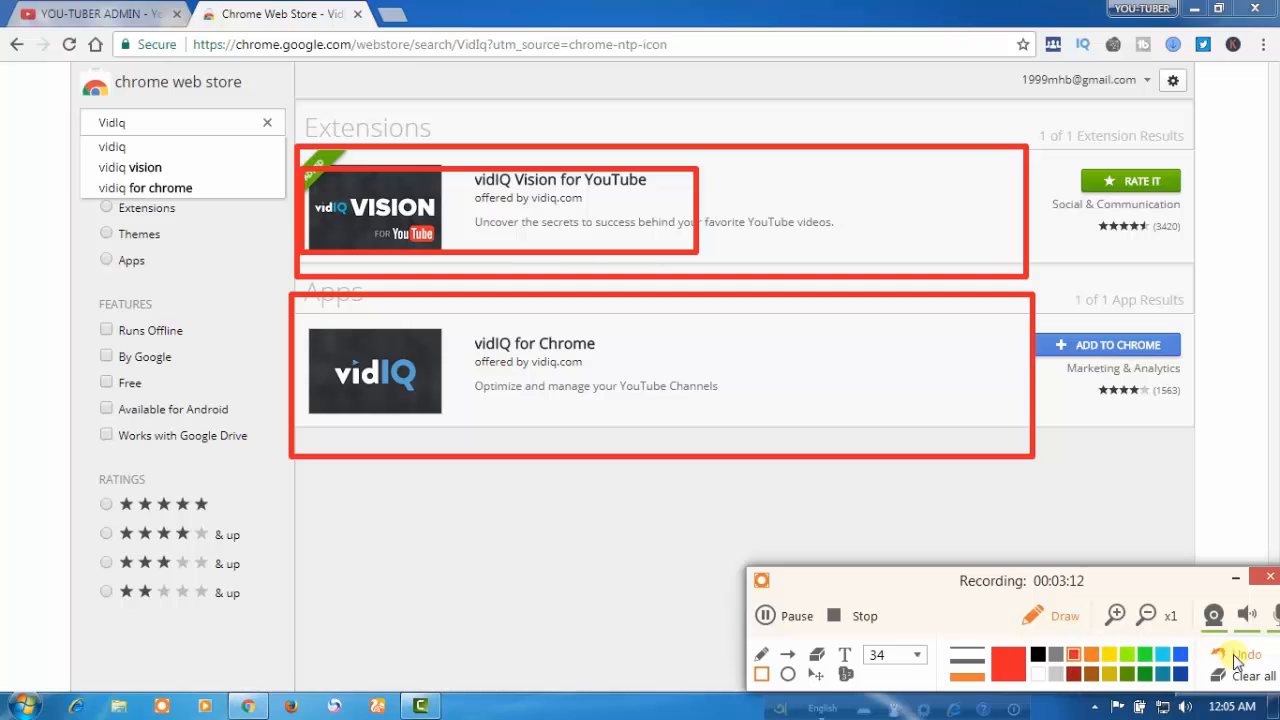
mouse_move(1066, 162)
mouse_down()
mouse_move(1100, 240)
mouse_move(1216, 254)
mouse_up()
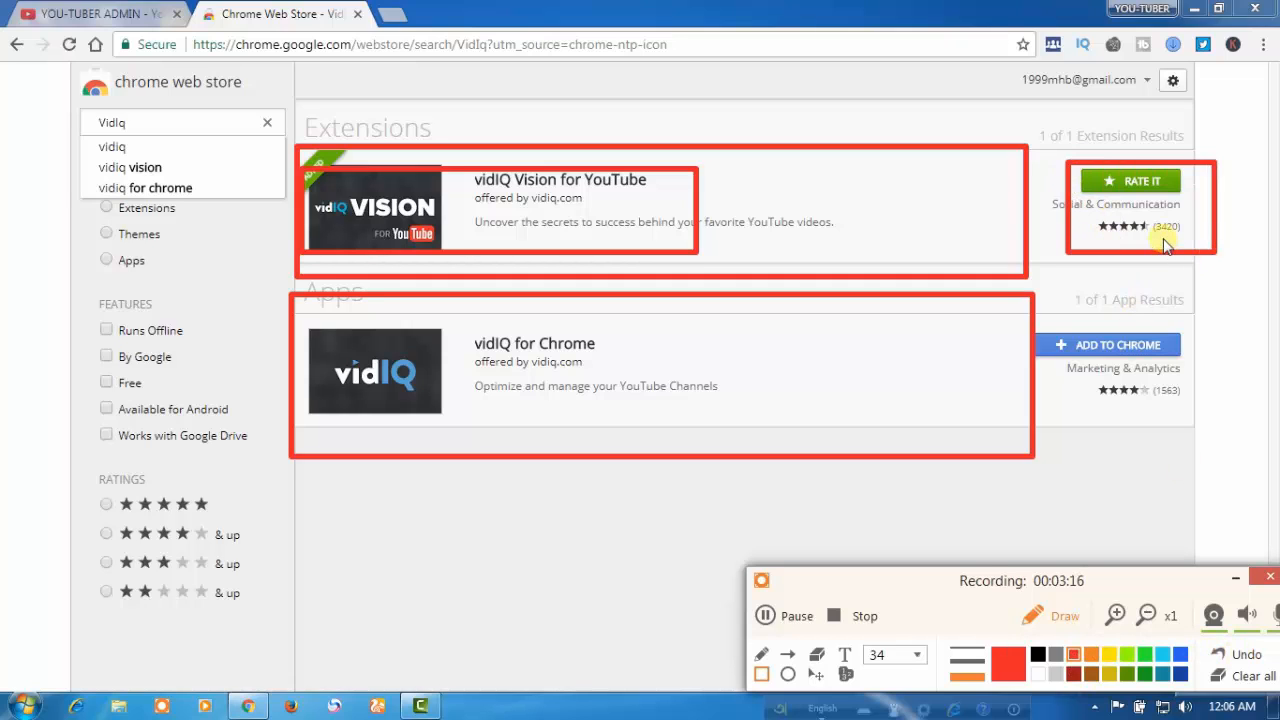
mouse_move(1048, 334)
mouse_down()
mouse_move(1090, 404)
mouse_move(1196, 424)
mouse_up()
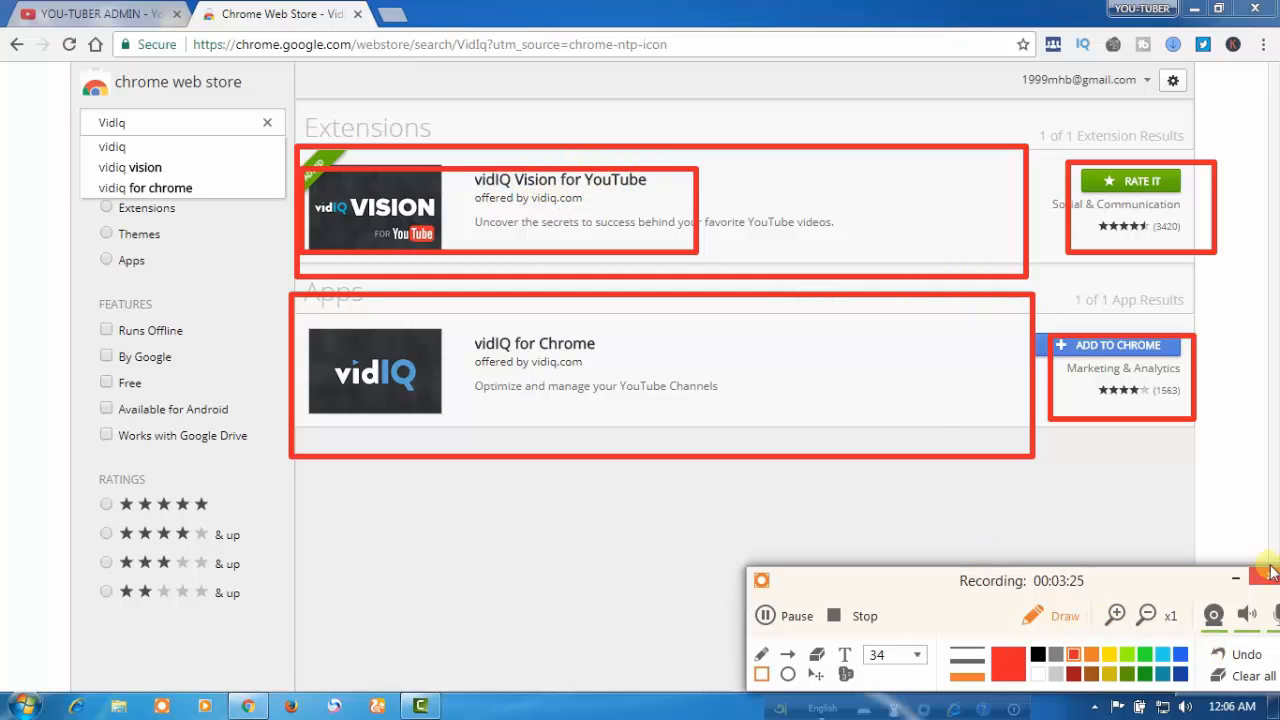
click(1237, 662)
click(1237, 662)
click(1237, 662)
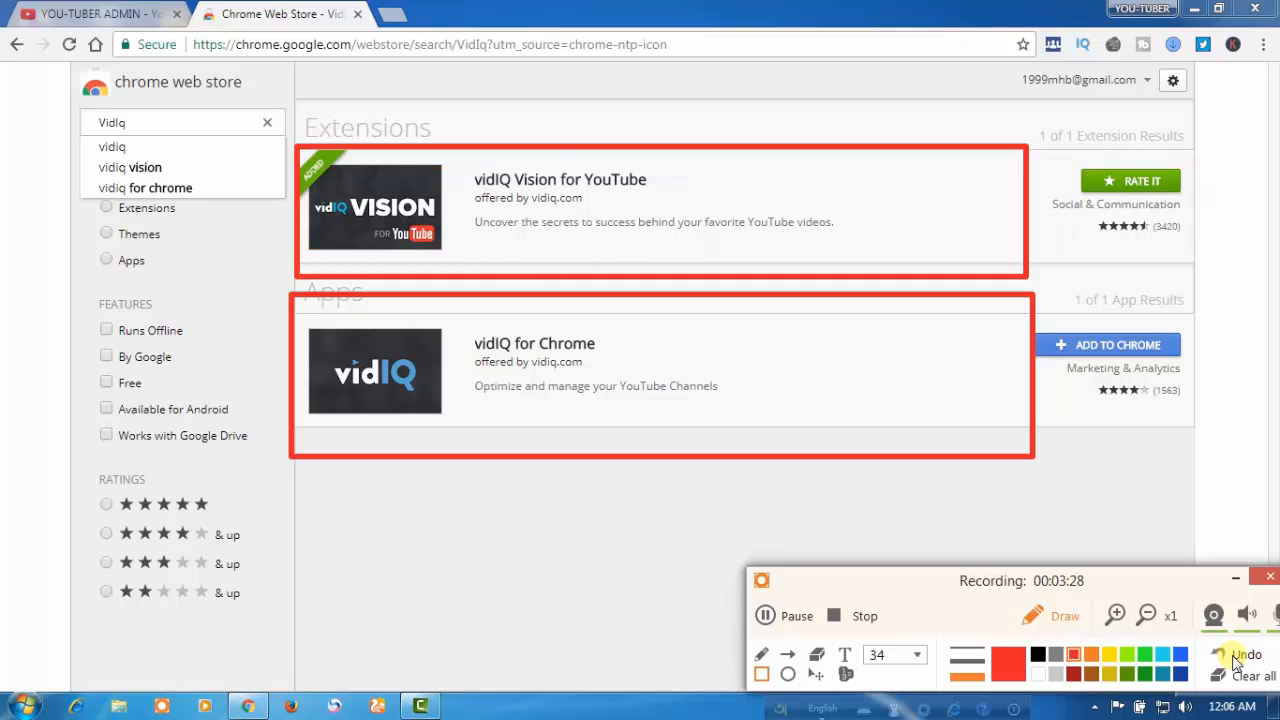
Undo the red rectangles around the vidIQ Vision for YouTube and vidIQ for Chrome results and leave drawing mode
click(1237, 662)
click(1237, 662)
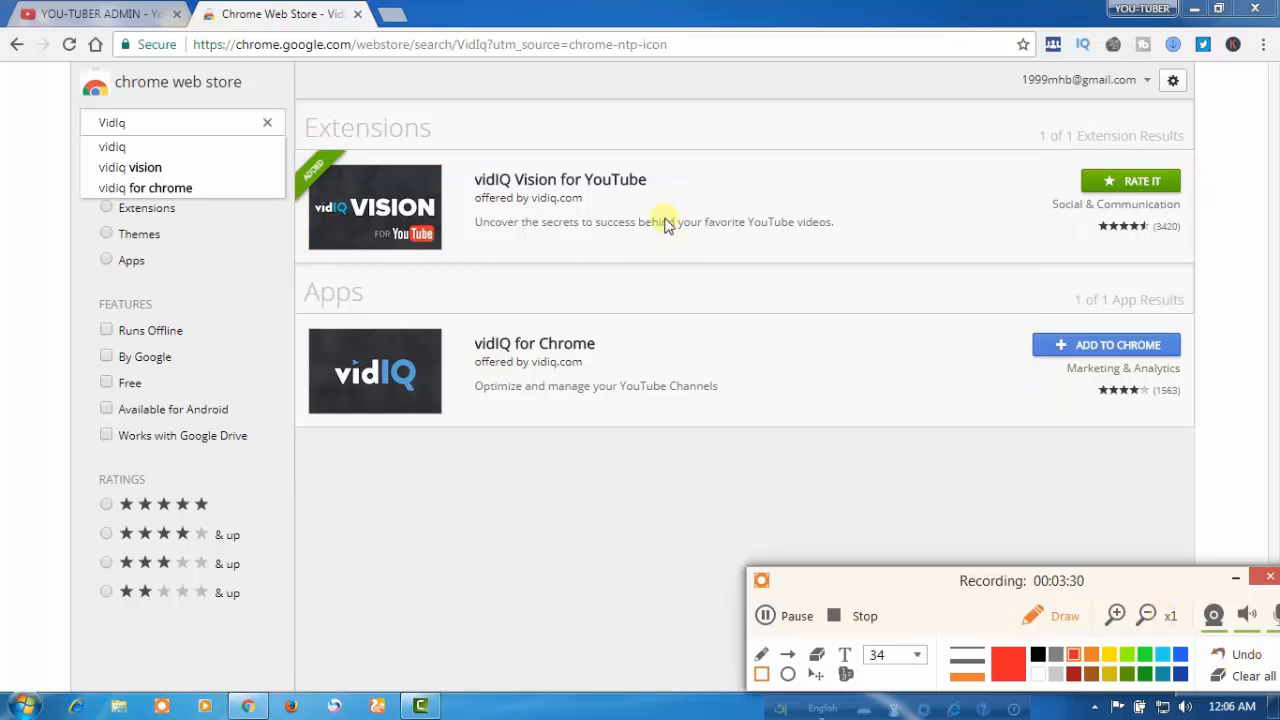
click(1064, 616)
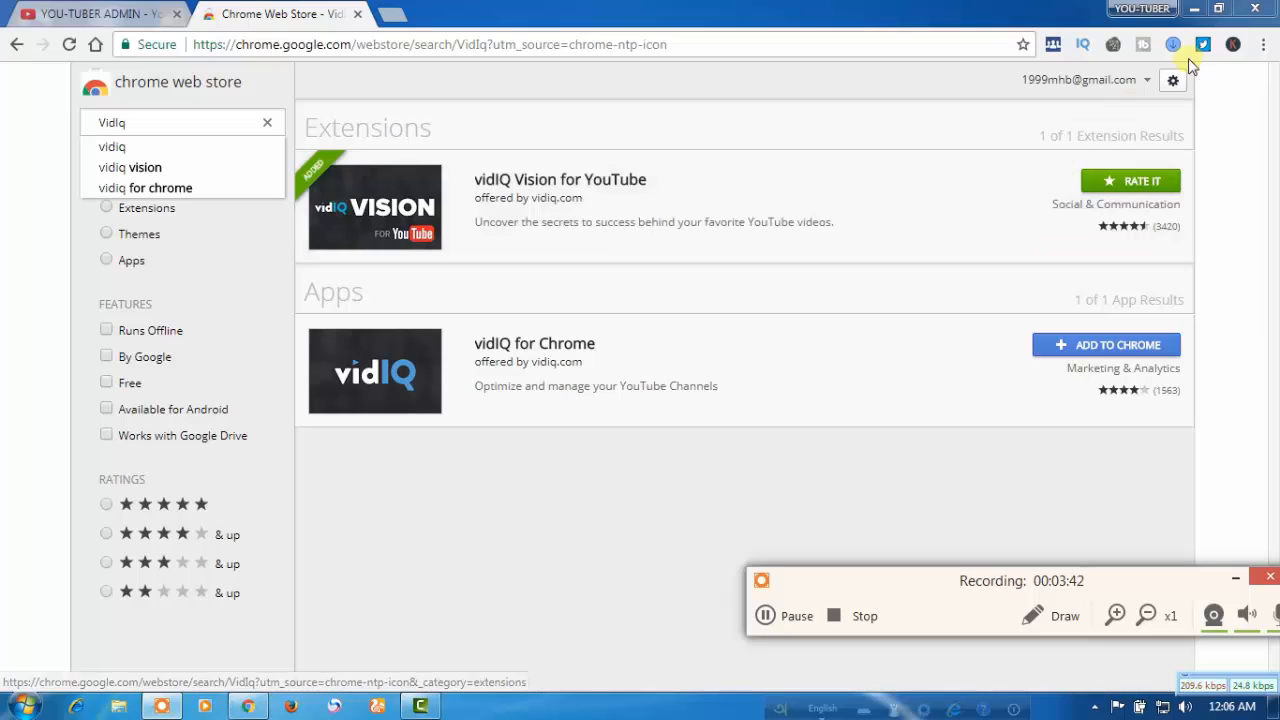
Outline the vidIQ extension icon beside the browser's address bar with a red rectangle, undo the outline and leave drawing mode
click(1066, 618)
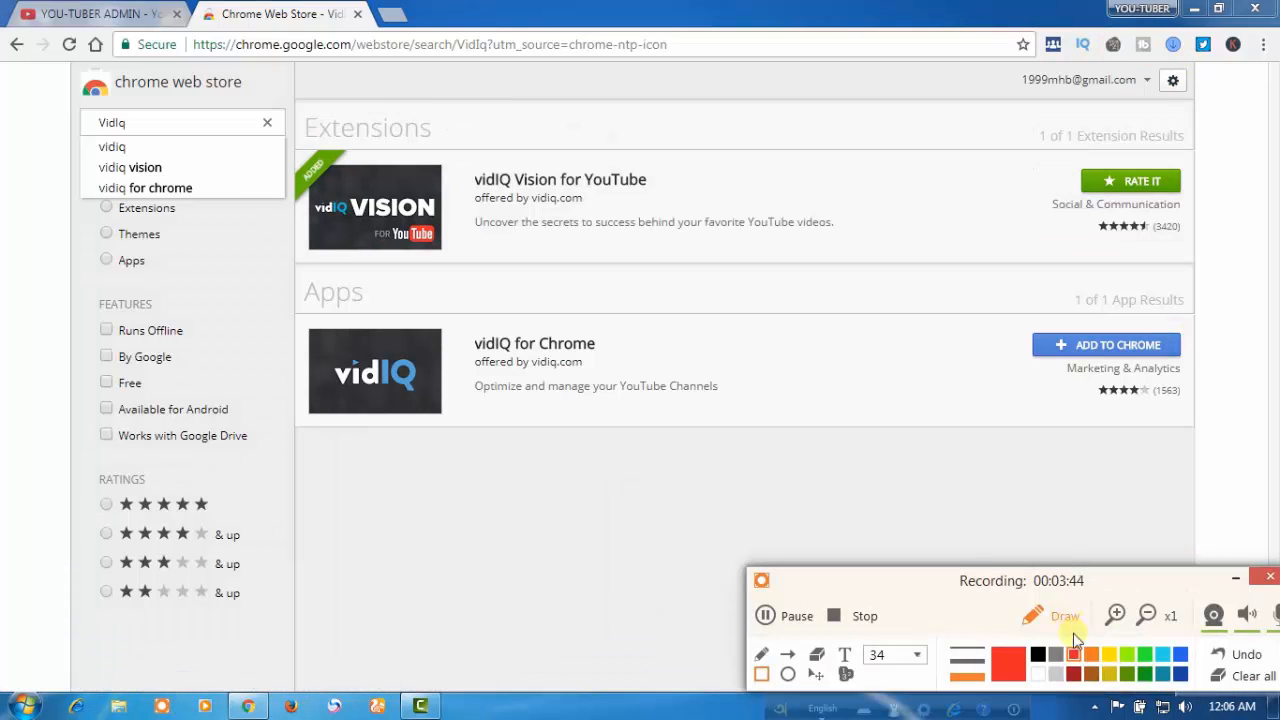
drag(1064, 24, 1100, 70)
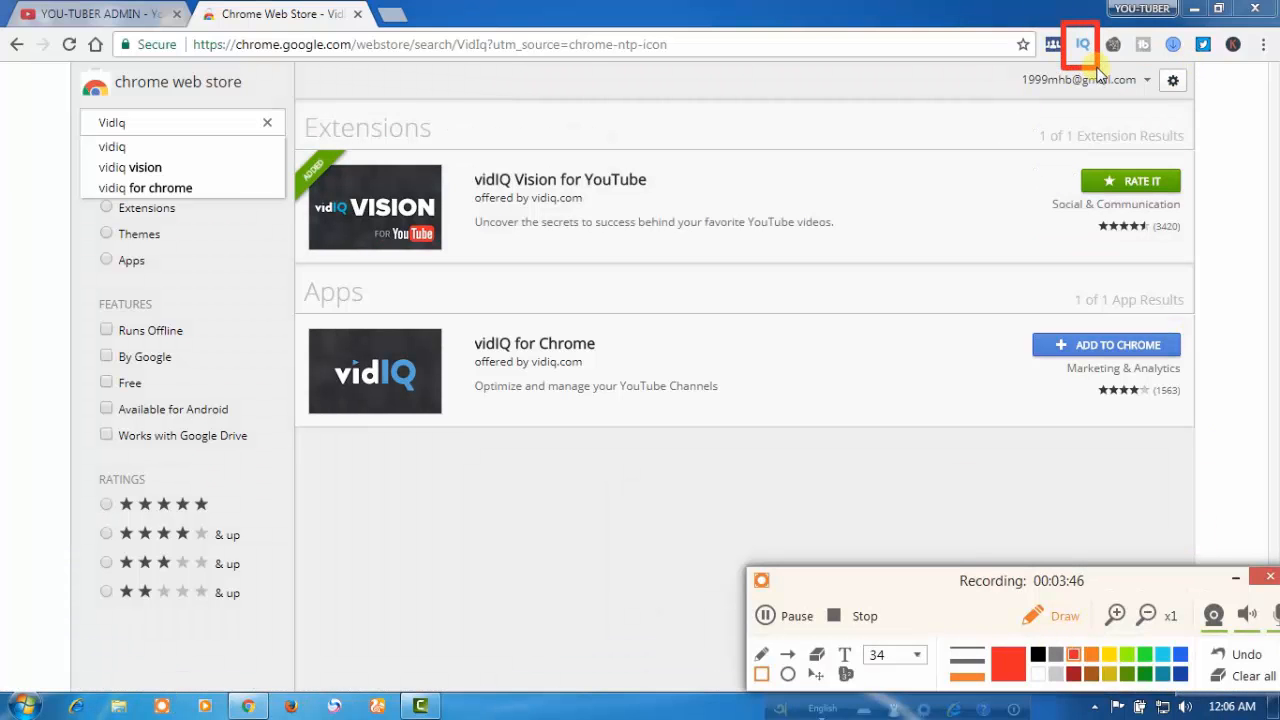
click(1242, 654)
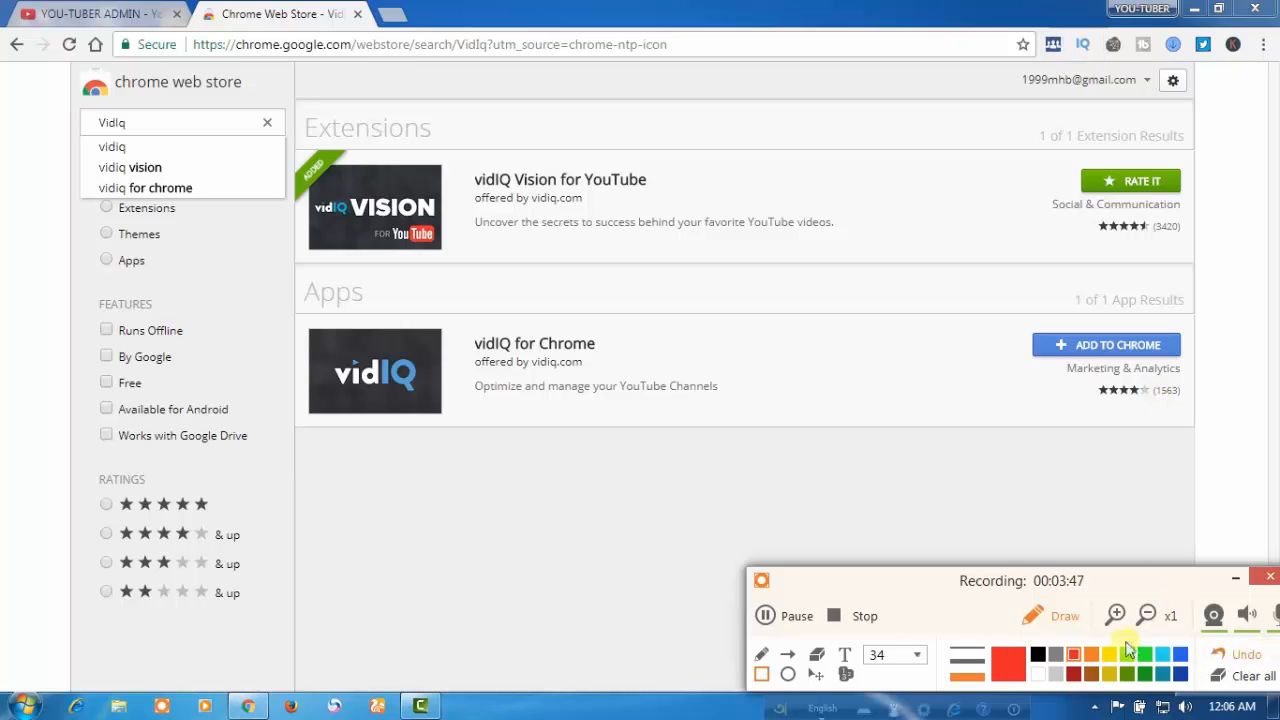
click(1046, 616)
Move the recorder toolbar lower on the screen and stop the recording
drag(931, 578, 924, 629)
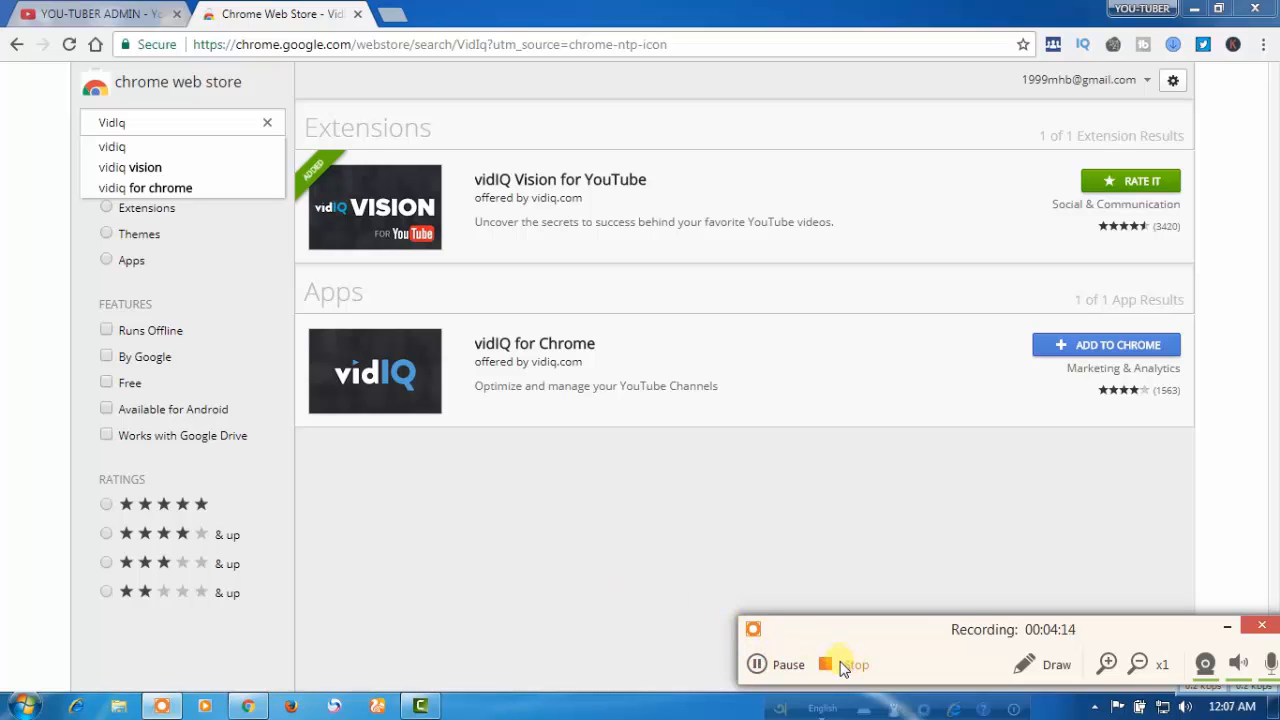
click(843, 665)
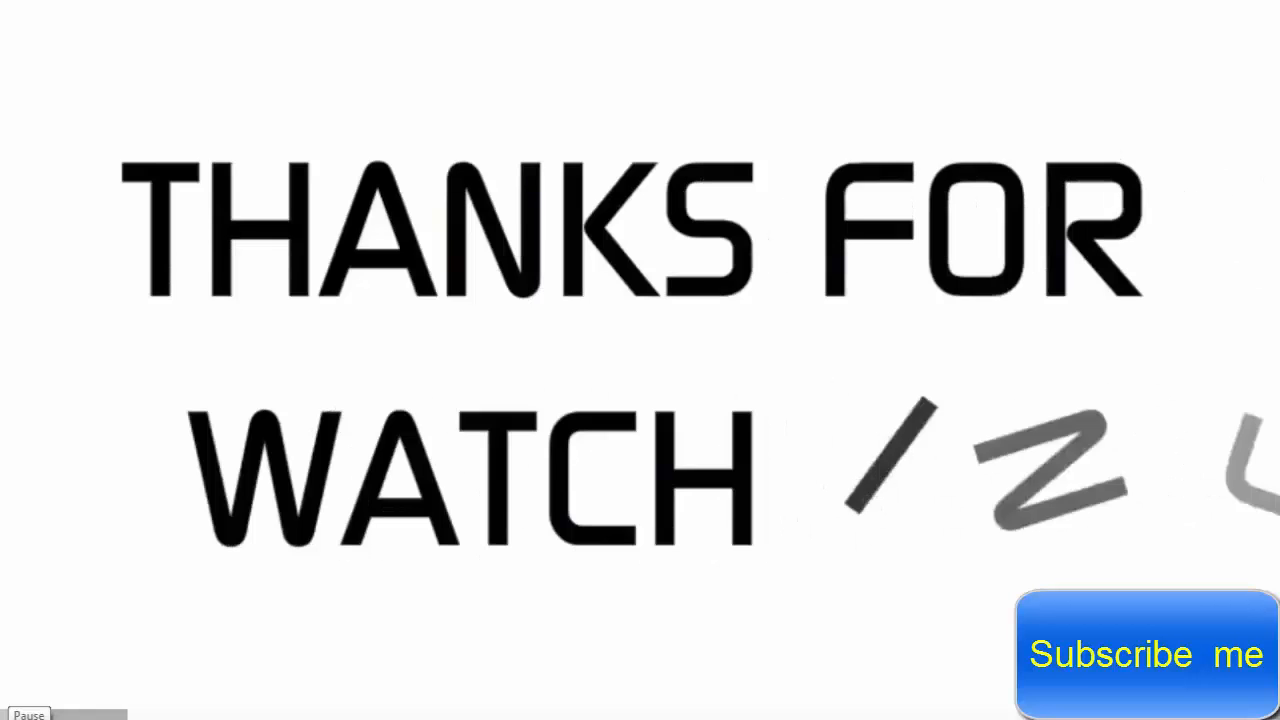